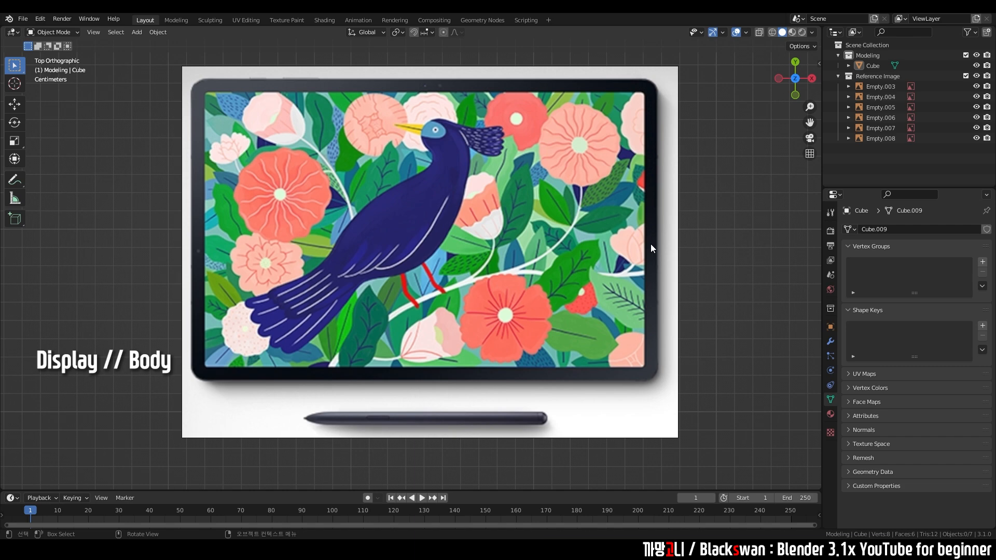
Step: Examine the edge slots and contact dots on the tablet in the perspective reference image with the Snapdragon chip
scroll(519, 197, down, 6)
shift+middle_drag(386, 144, 495, 314)
shift+middle_drag(350, 210, 393, 246)
scroll(434, 266, up, 5)
scroll(434, 267, up, 8)
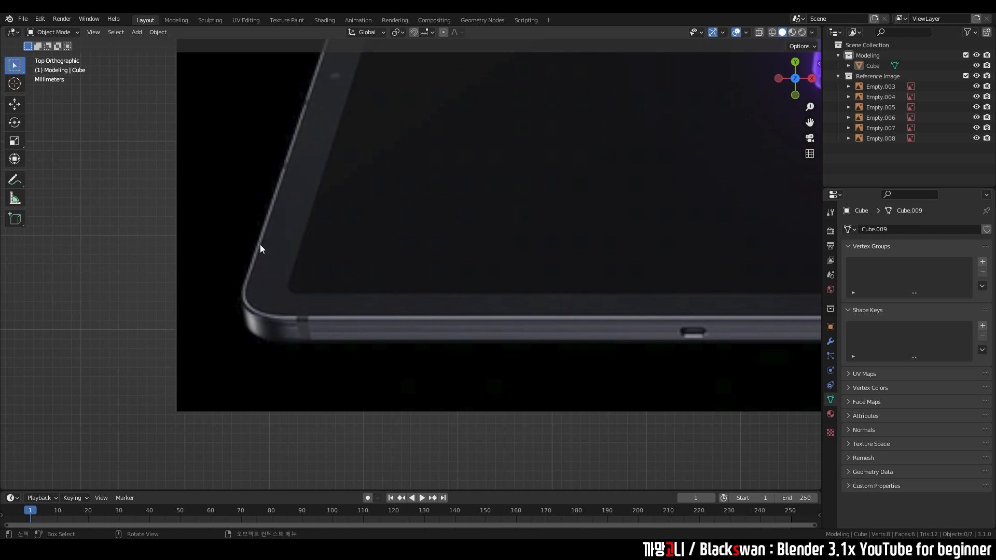
scroll(379, 257, down, 3)
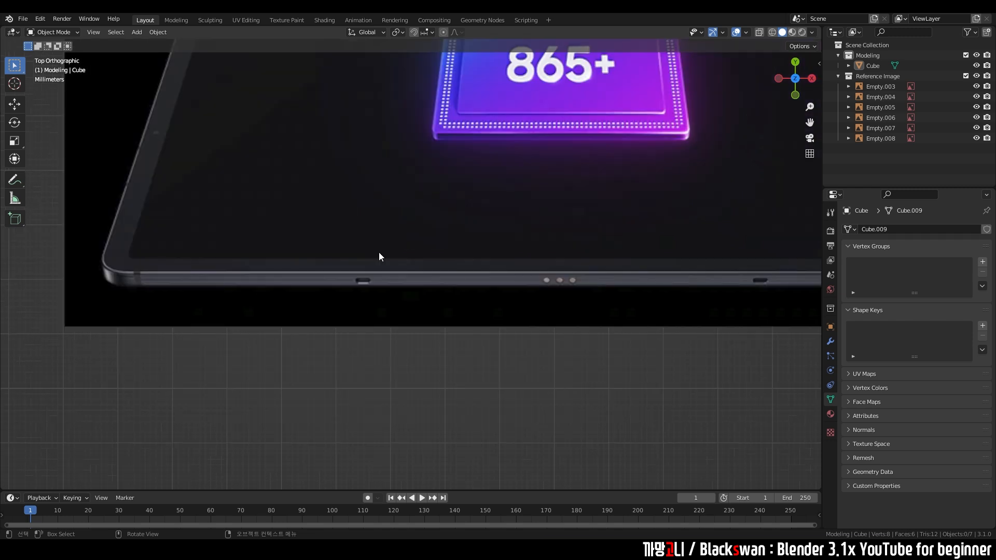
scroll(379, 255, up, 2)
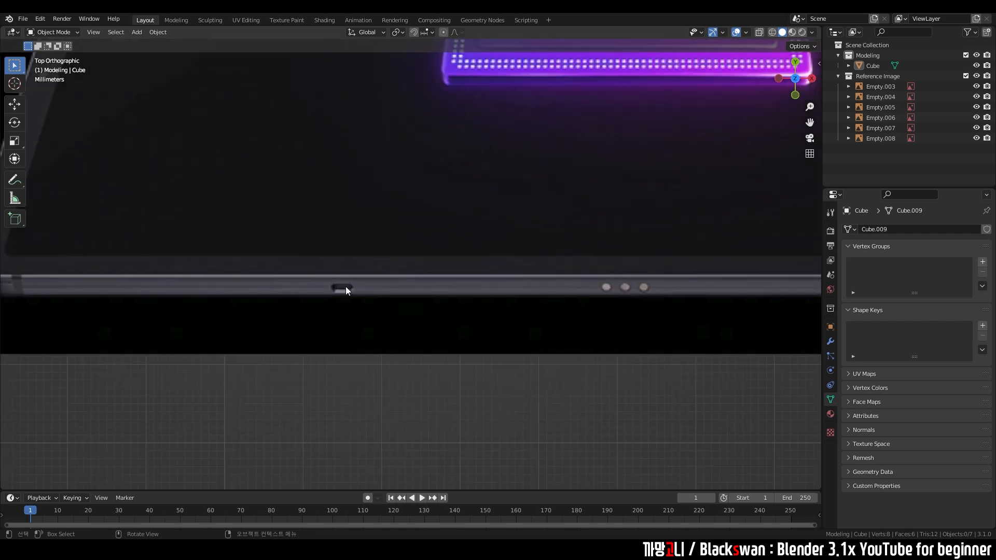
shift+middle_drag(680, 296, 536, 293)
scroll(706, 288, down, 1)
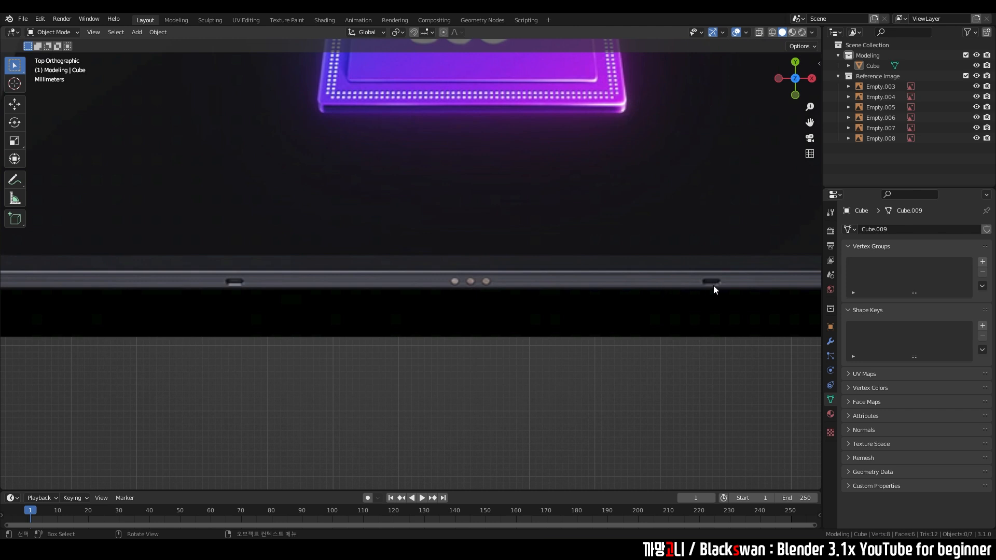
scroll(416, 263, down, 5)
scroll(416, 261, up, 2)
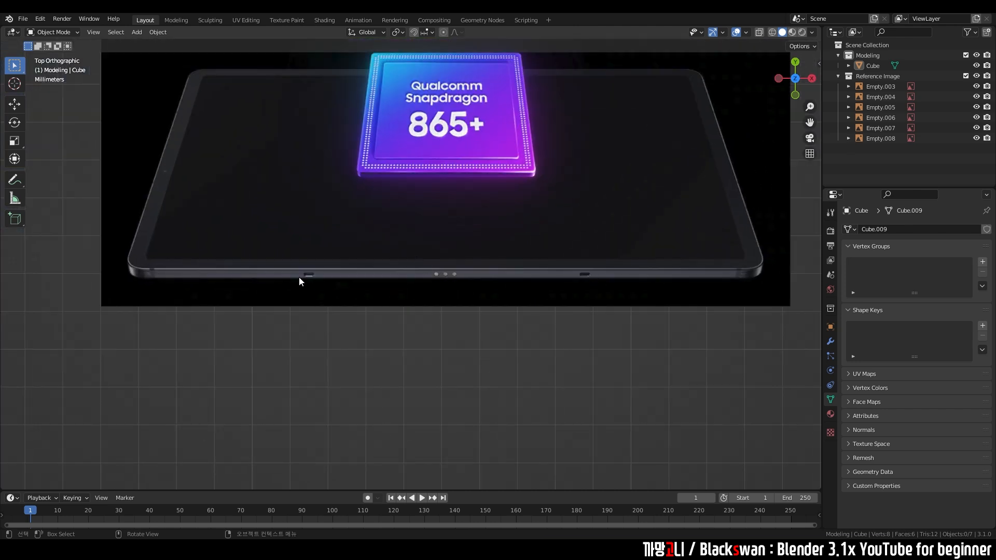
scroll(299, 276, down, 5)
shift+middle_drag(551, 320, 400, 246)
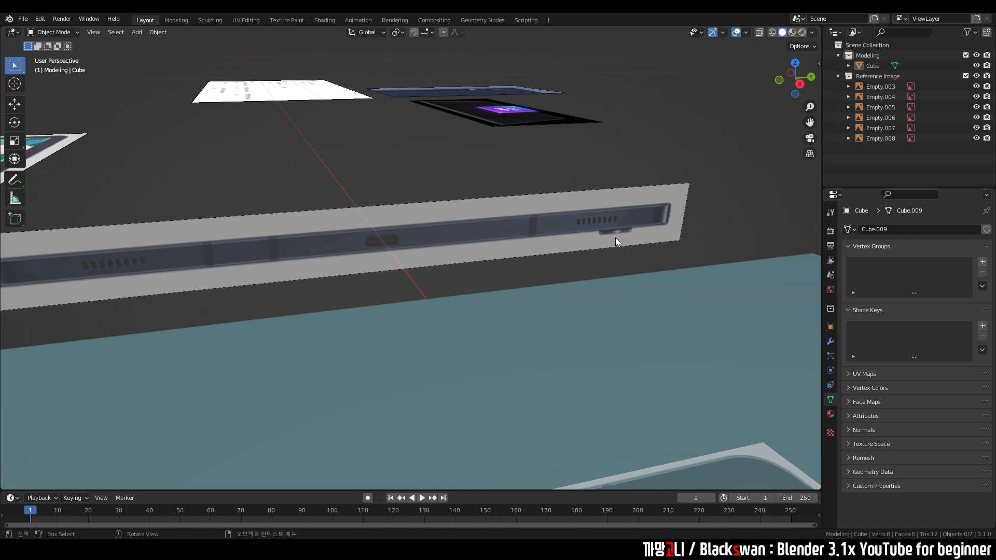
Step: Examine the bezel and the sensors along its edges in the front reference image with the bird wallpaper
middle_drag(615, 237, 563, 235)
scroll(564, 234, down, 6)
middle_drag(498, 88, 543, 127)
key(KP_7)
shift+middle_drag(362, 413, 439, 223)
scroll(440, 226, up, 5)
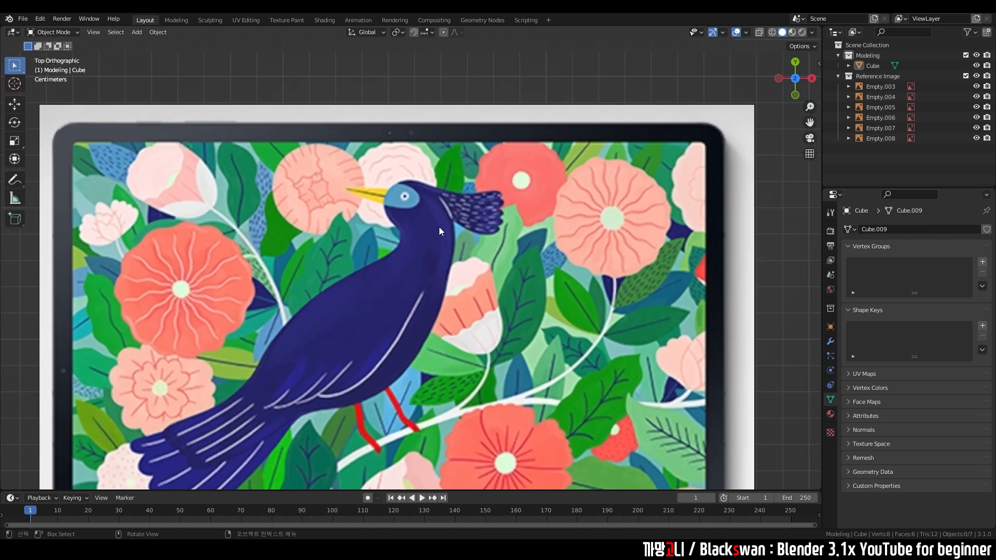
scroll(430, 220, up, 3)
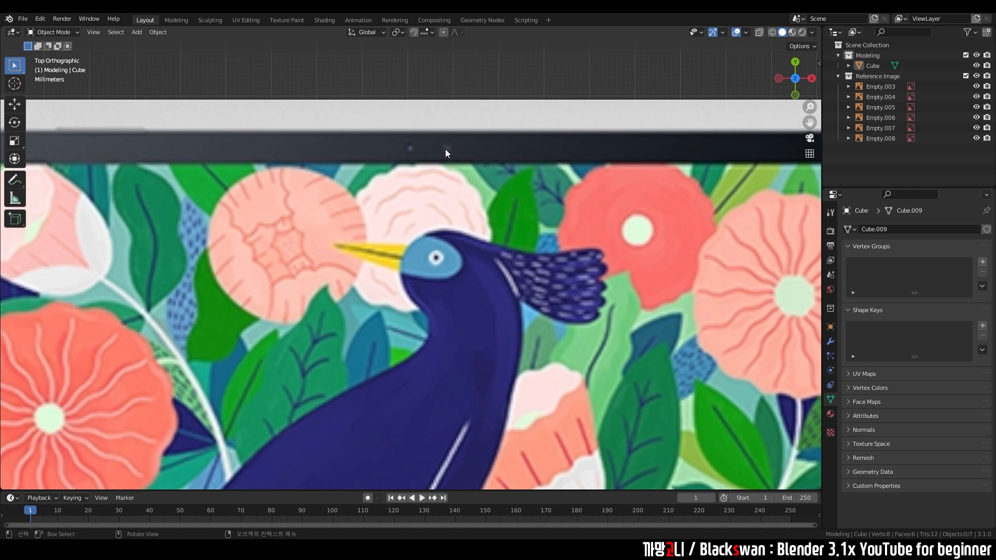
scroll(445, 150, down, 6)
scroll(321, 266, up, 10)
shift+middle_drag(162, 303, 377, 245)
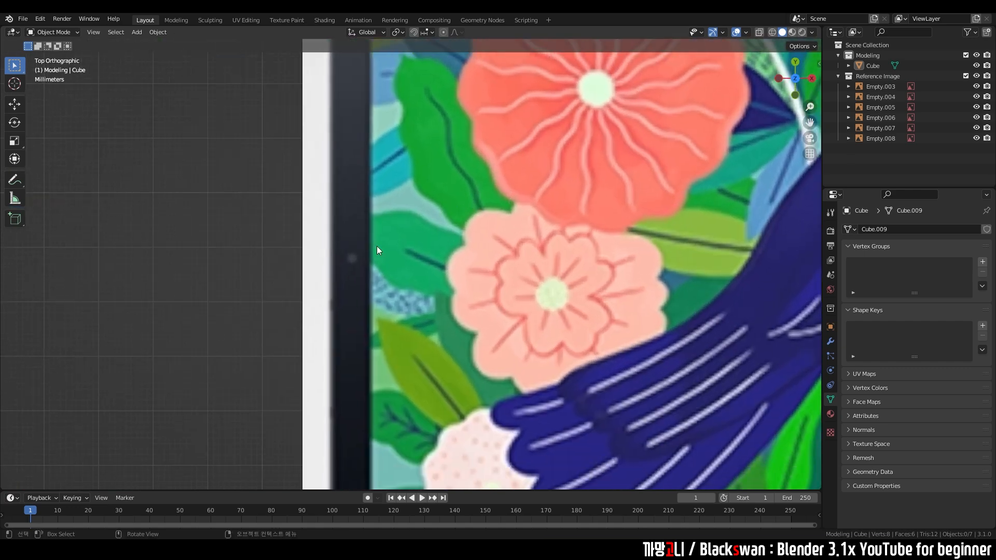
scroll(332, 263, up, 1)
scroll(335, 262, down, 7)
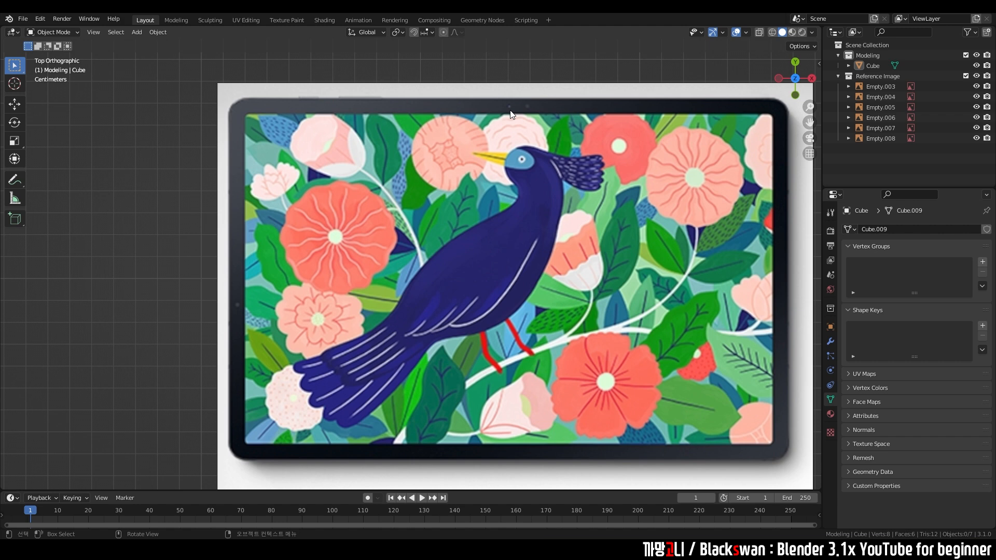
scroll(544, 188, down, 1)
shift+middle_drag(545, 183, 478, 88)
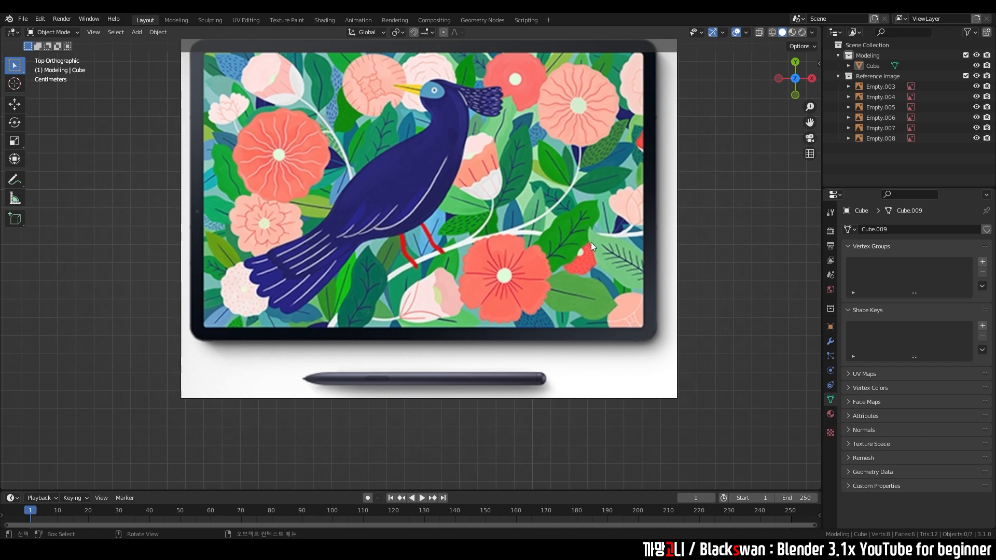
scroll(594, 224, down, 5)
shift+middle_drag(374, 173, 560, 380)
scroll(339, 189, up, 3)
shift+middle_drag(284, 166, 390, 280)
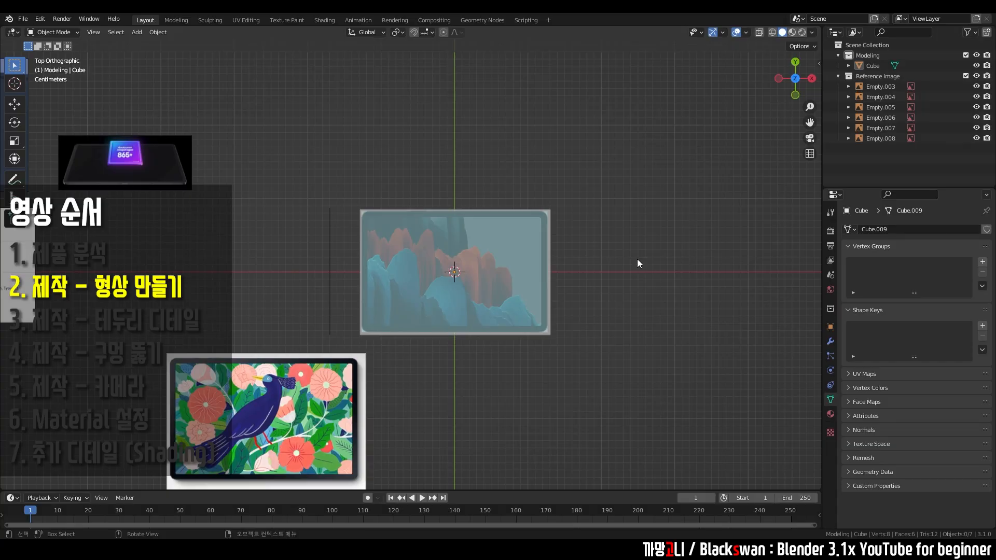
Step: Select the tablet body cube and display its transform values and dimensions
middle_drag(579, 303, 680, 220)
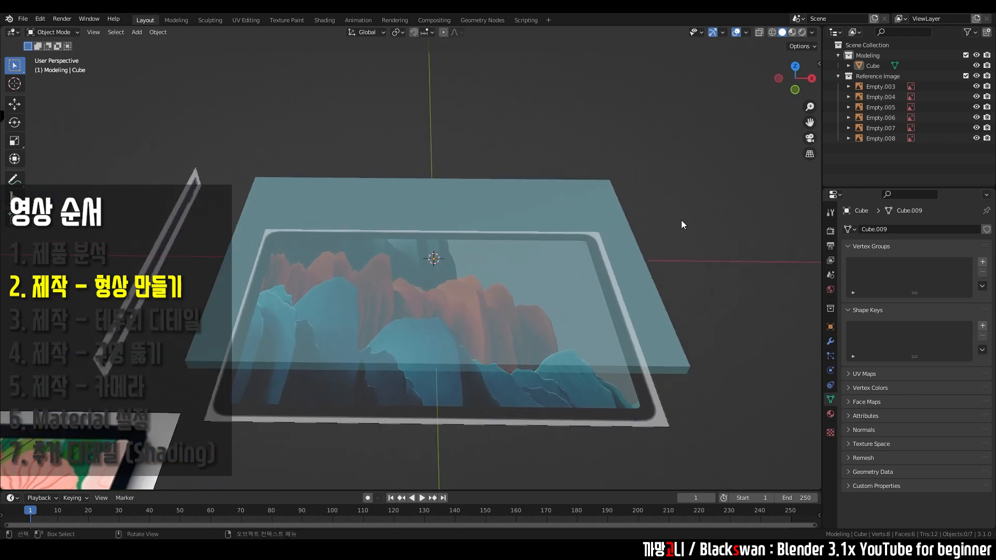
click(593, 210)
scroll(597, 208, down, 3)
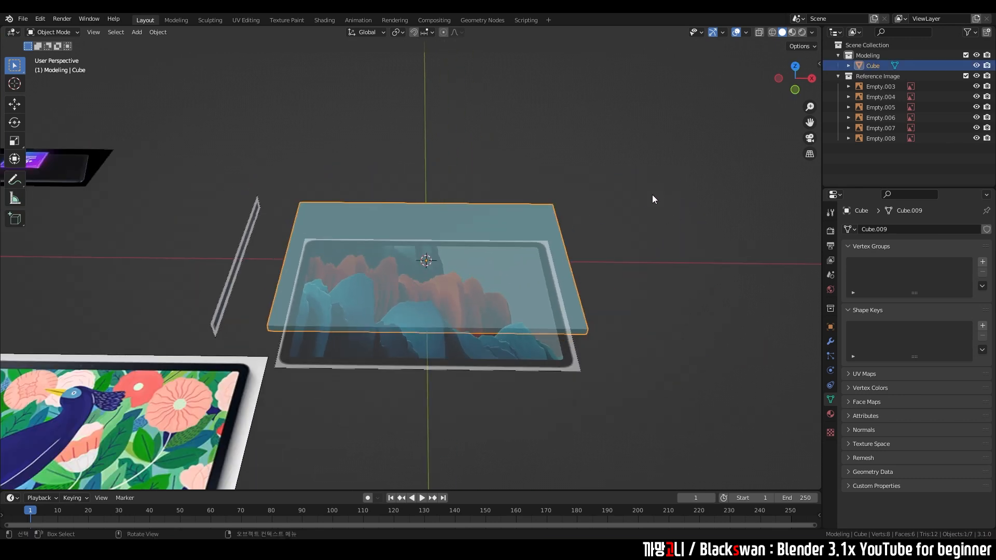
click(592, 183)
click(516, 230)
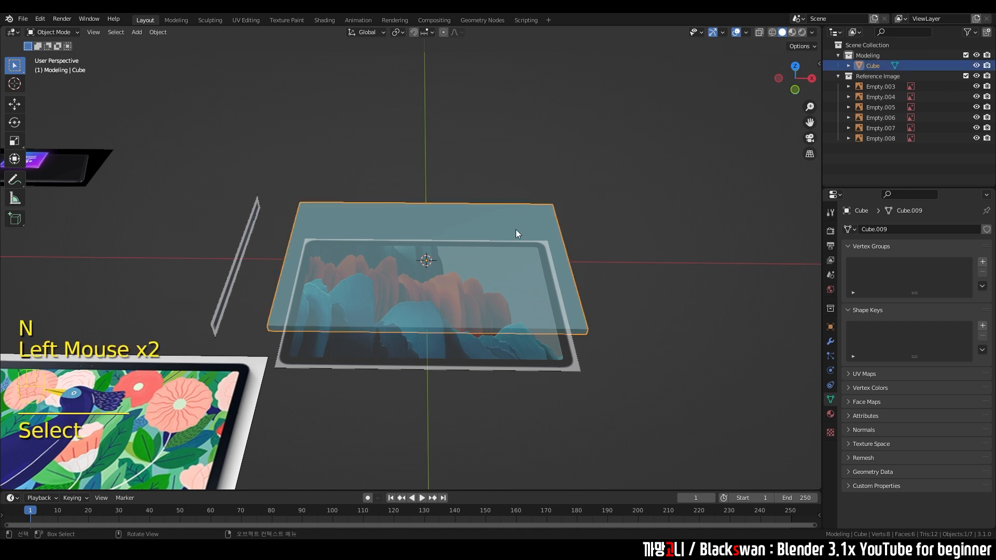
click(625, 241)
key(n)
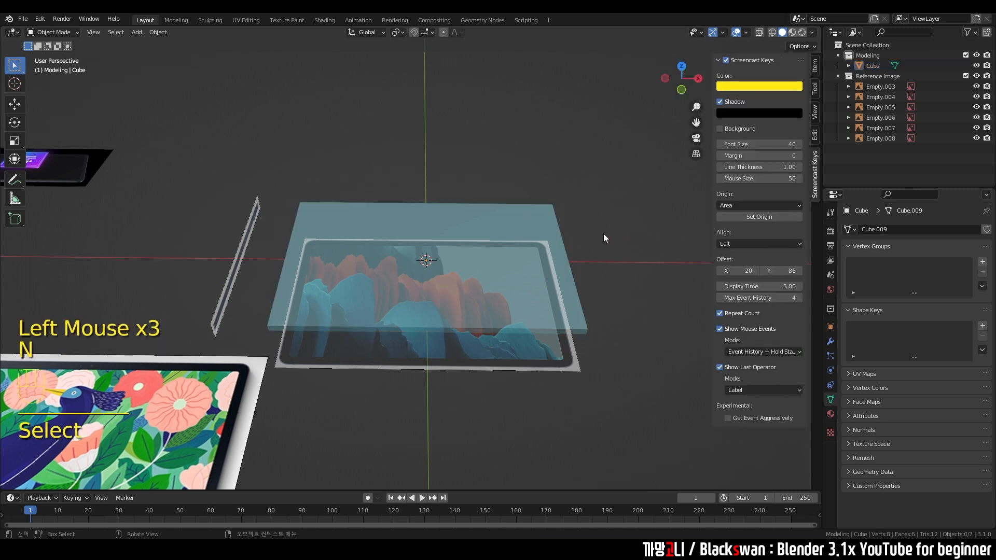
click(815, 65)
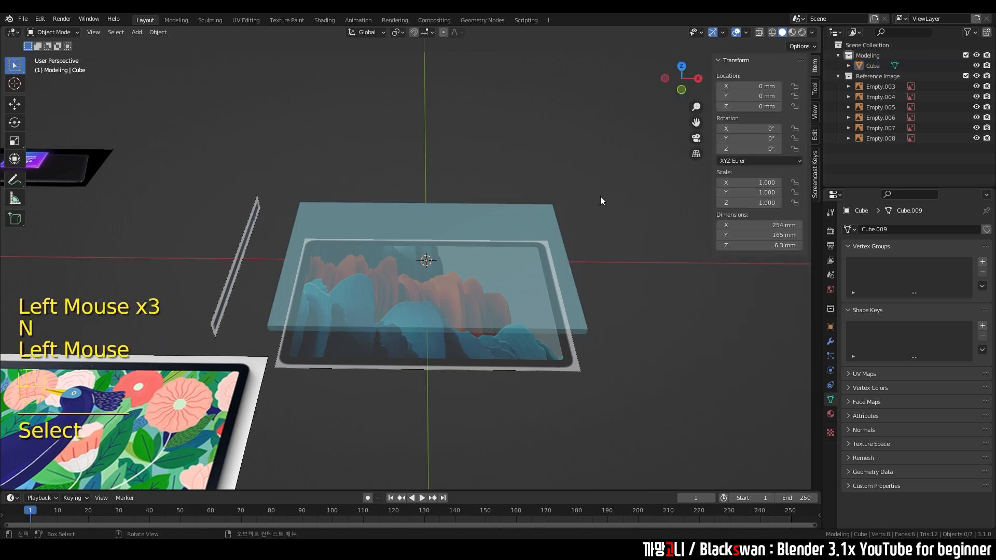
click(536, 216)
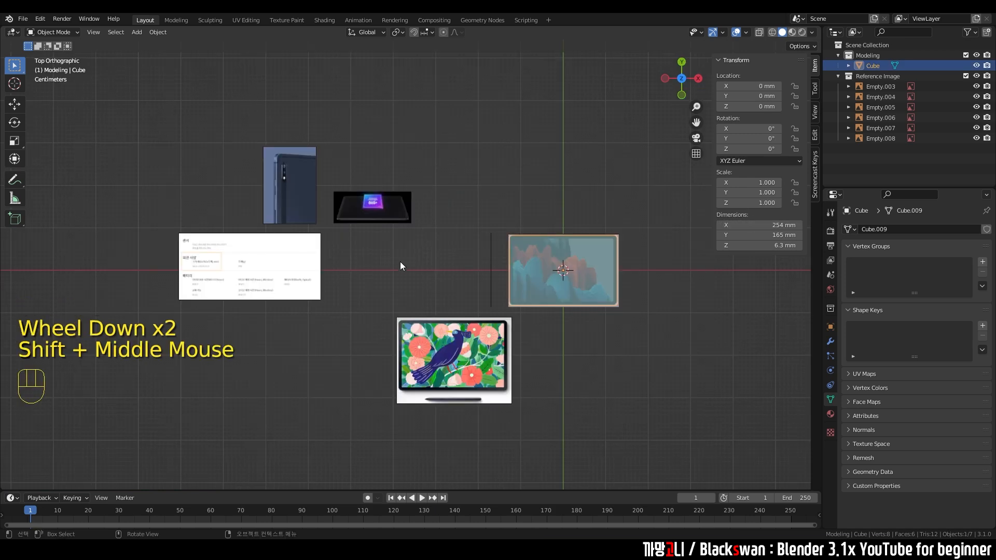
Step: Duplicate the specification sheet image, enlarge the copy to a scale of about 0.1 and place it just above the tablet body
click(289, 276)
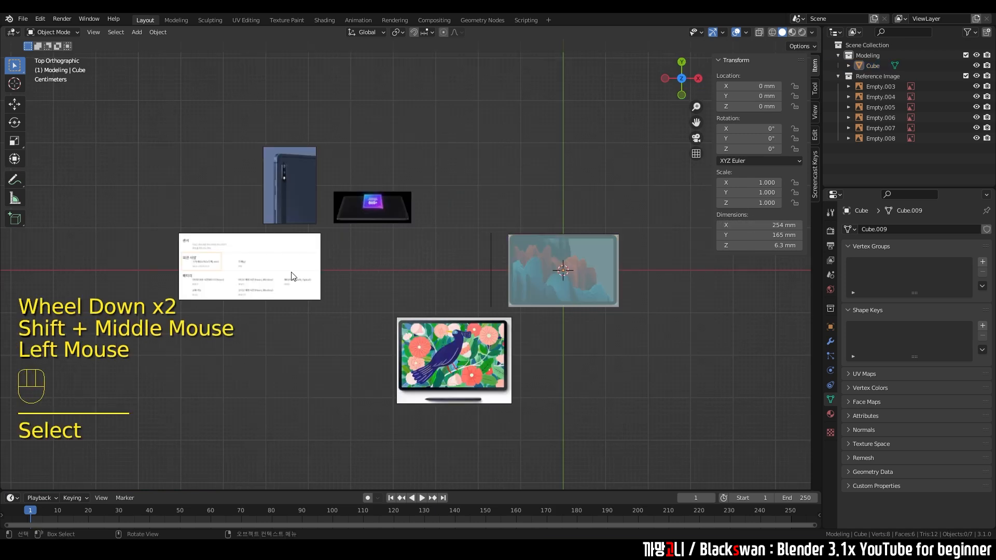
click(289, 277)
key(shift+d)
shift+middle_drag(582, 183, 451, 251)
scroll(451, 251, up, 4)
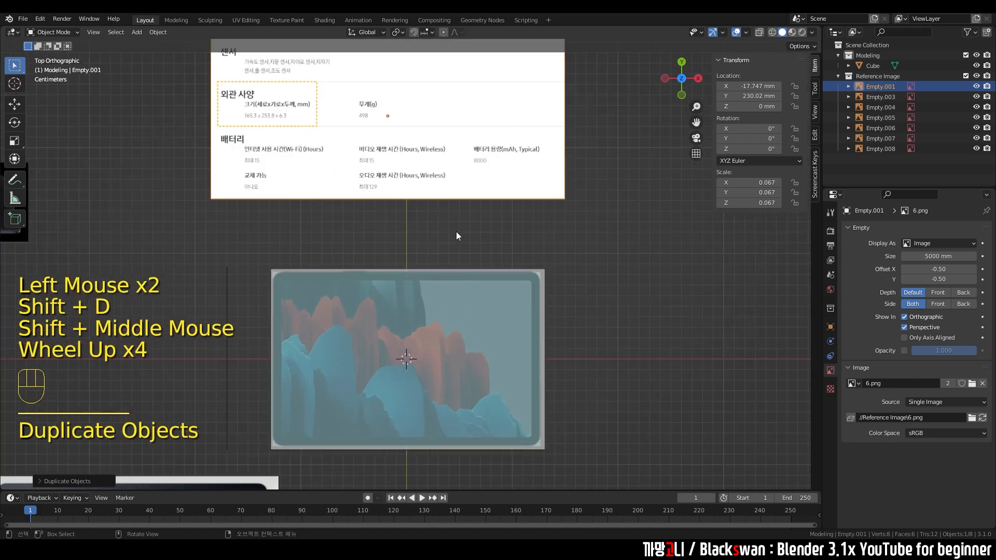
key(s)
click(534, 223)
key(g)
shift+click(478, 226)
shift+middle_drag(478, 226, 459, 228)
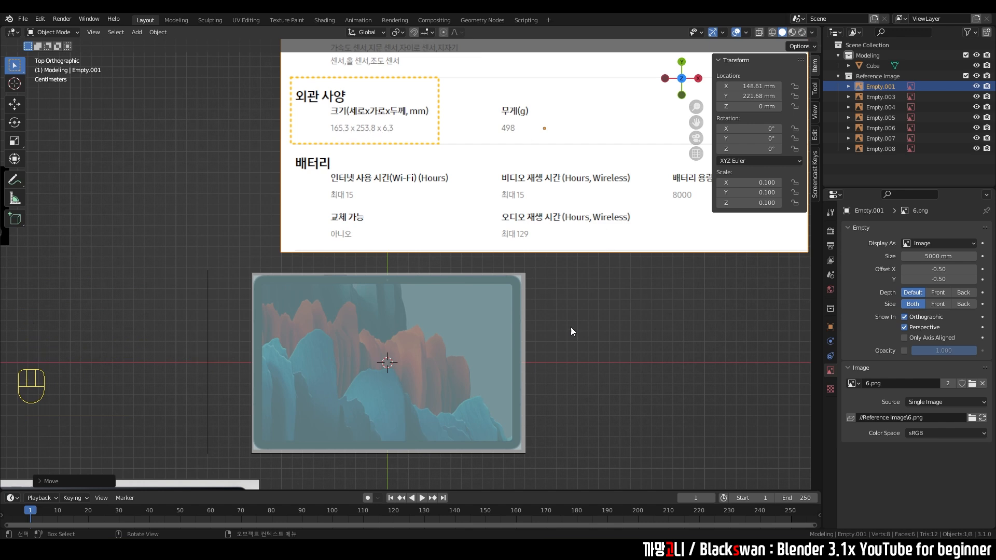
Step: Compare the cube's dimensions with the size on the specification sheet and delete the enlarged sheet copy
click(476, 322)
middle_drag(477, 321, 570, 295)
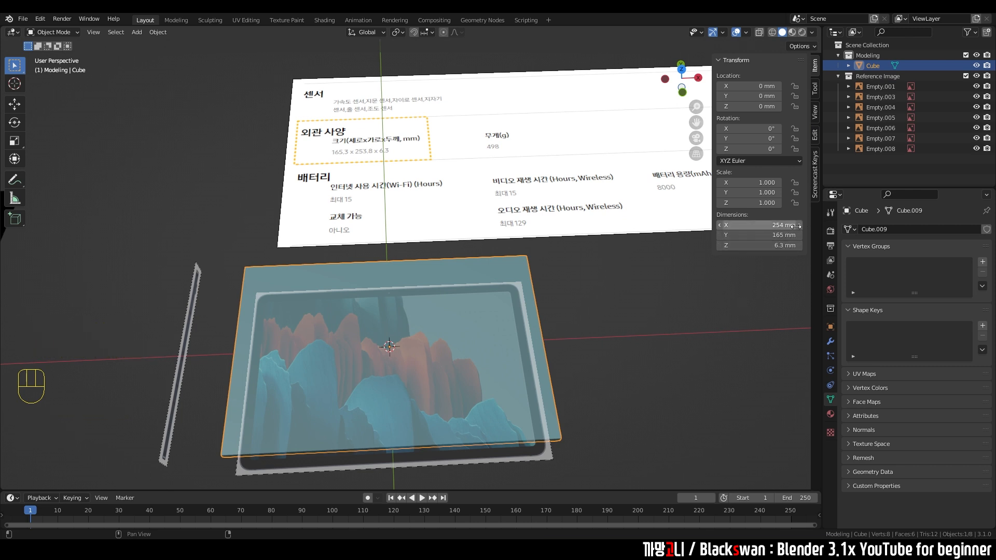
click(648, 223)
key(Delete)
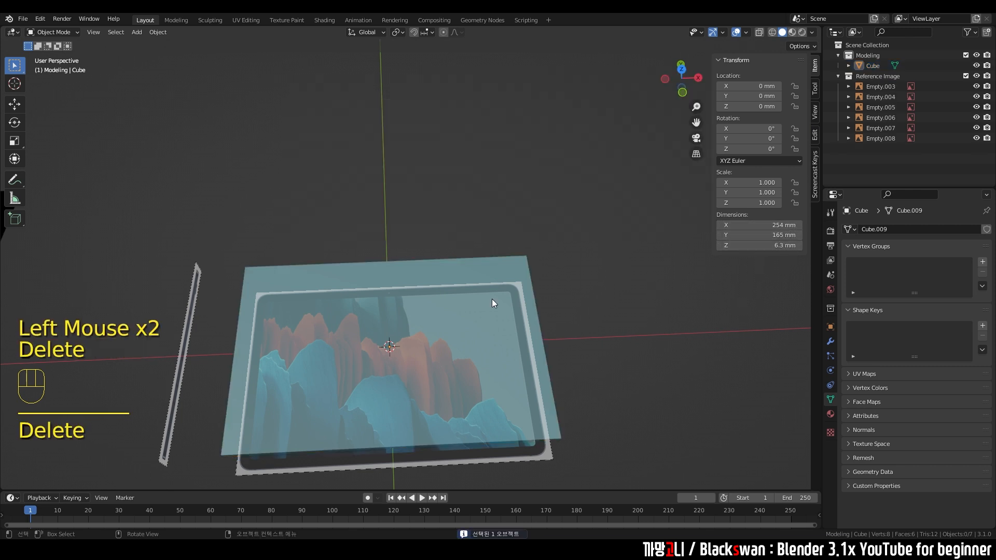
Step: Compare the cube's outline with the rounded corner and bezel of the tablet reference image in top view
click(496, 282)
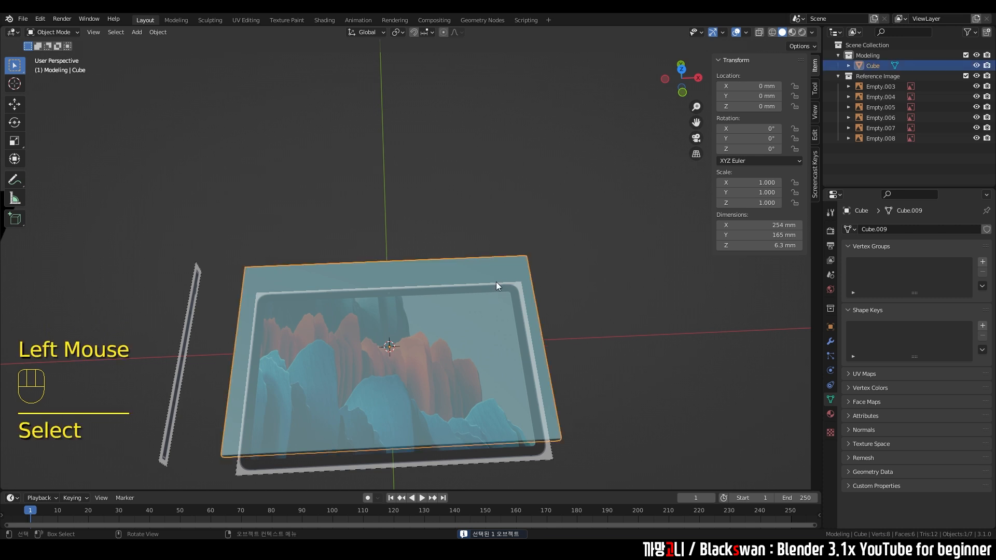
key(grave)
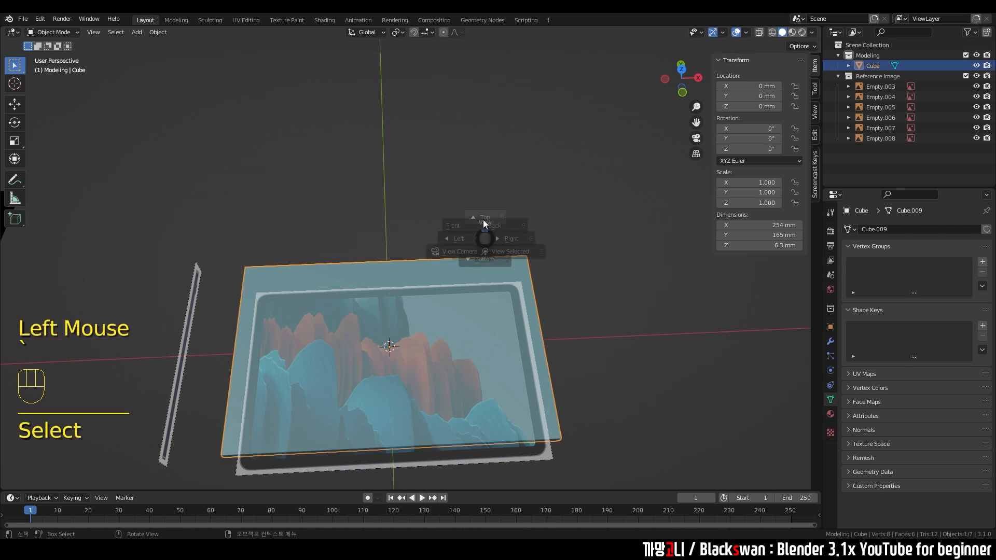
scroll(477, 275, up, 2)
shift+middle_drag(477, 275, 491, 150)
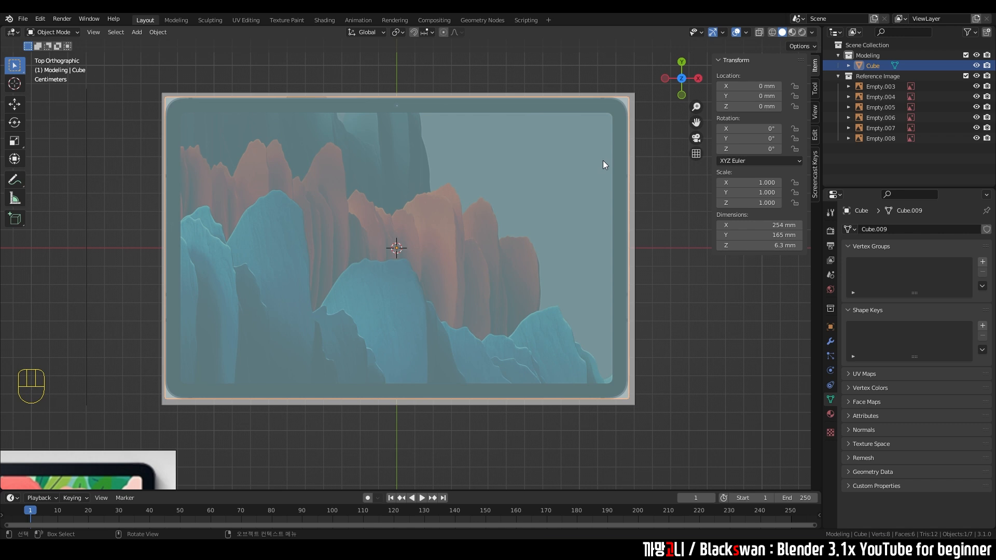
shift+middle_drag(604, 162, 542, 171)
scroll(507, 200, up, 3)
shift+middle_drag(506, 200, 401, 286)
scroll(401, 286, up, 1)
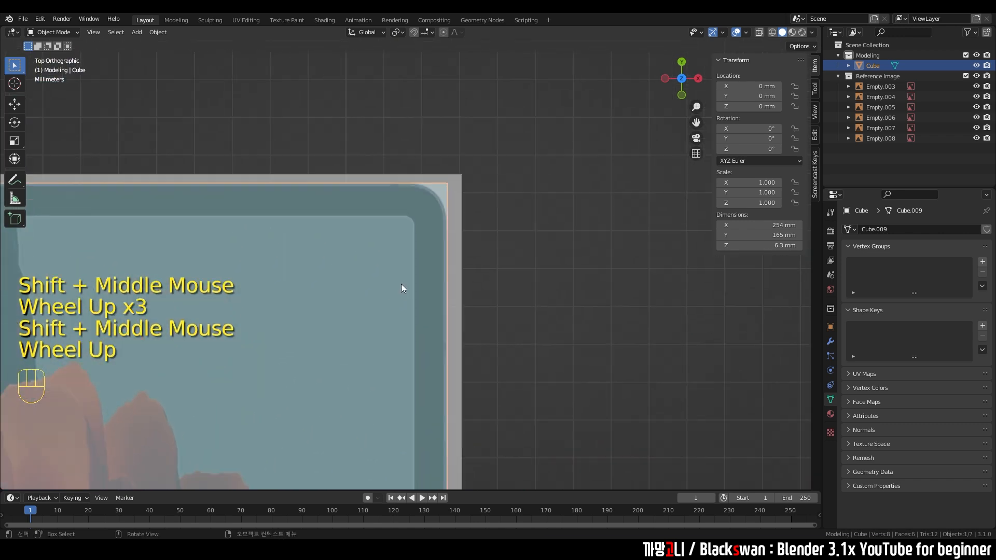
scroll(401, 286, up, 1)
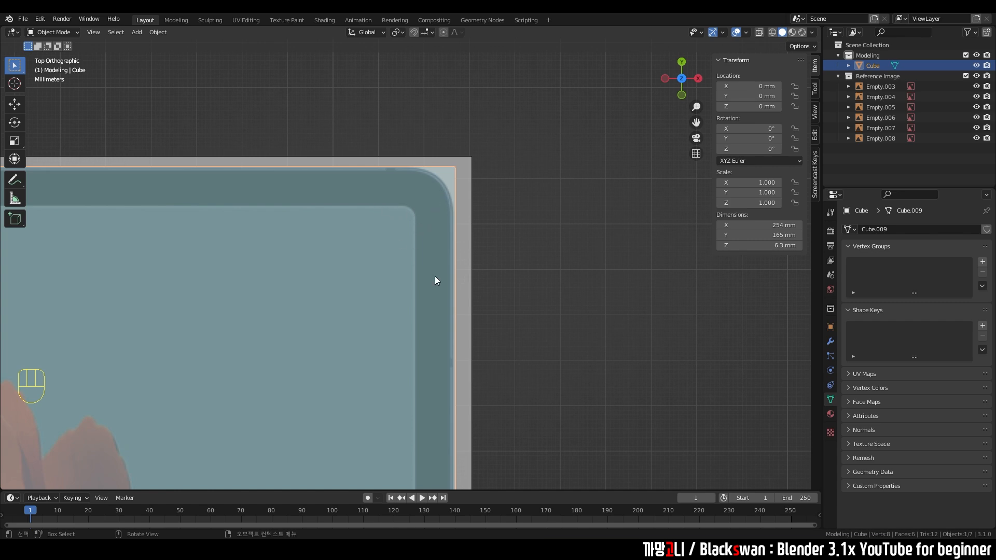
scroll(435, 276, down, 3)
shift+middle_drag(400, 316, 510, 206)
Step: Enter Edit Mode on the tablet body cube and select its top face
click(581, 227)
click(510, 207)
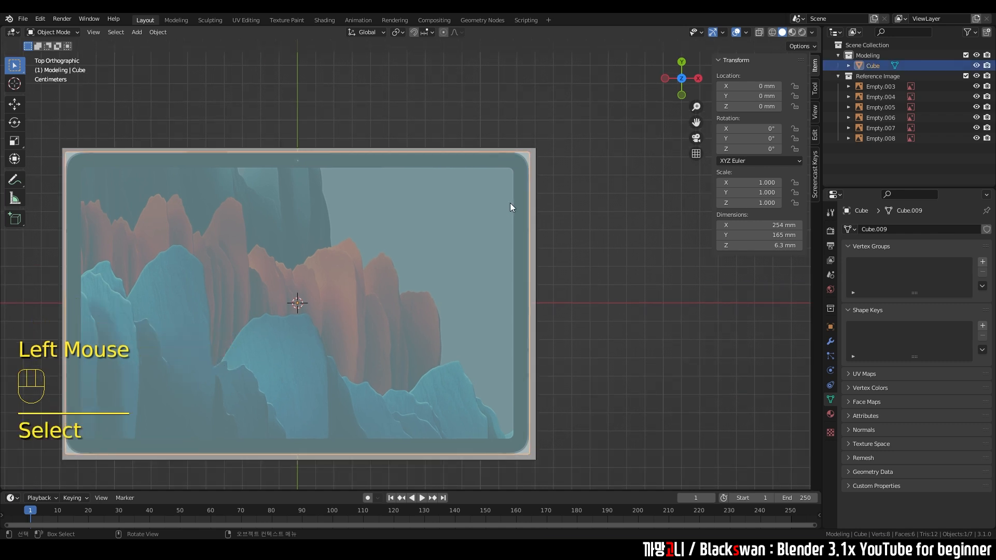
key(Tab)
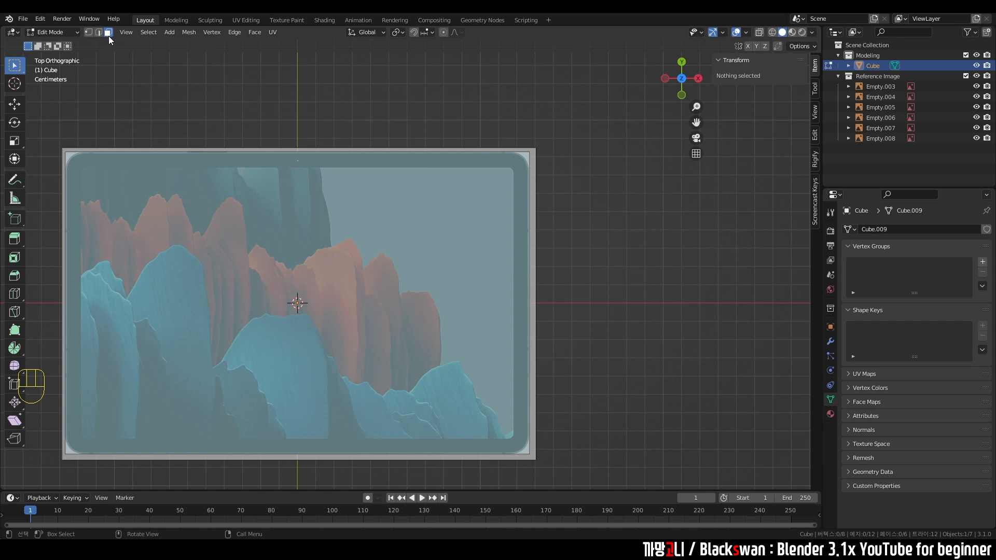
middle_drag(583, 210, 408, 234)
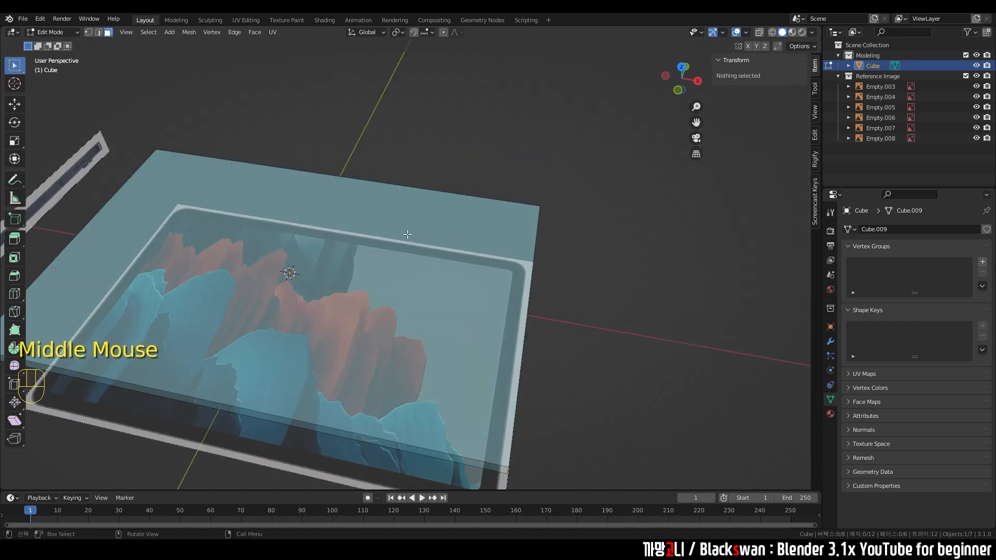
click(324, 258)
middle_drag(501, 273, 565, 264)
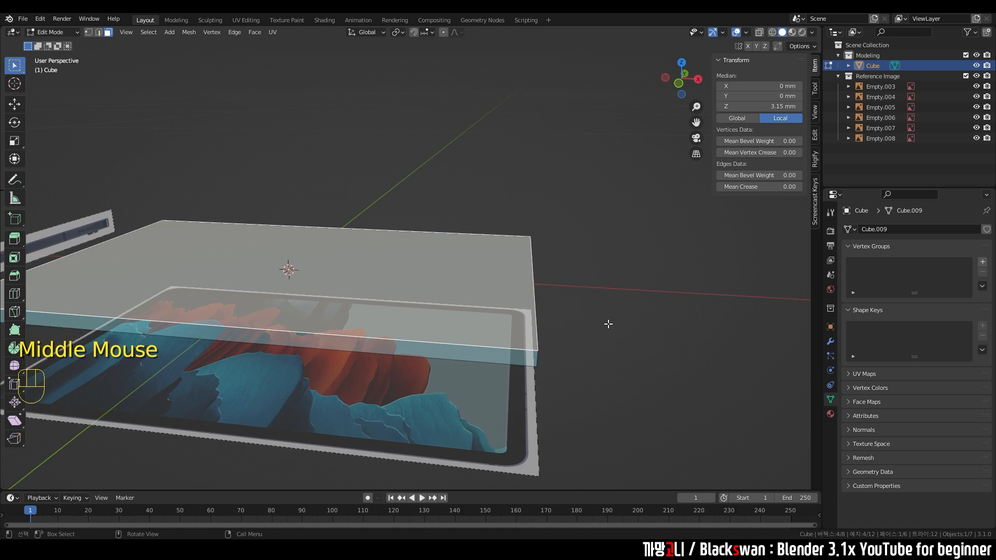
Step: In top view, inset the tablet body's top face by about 10.34 mm, using the reference image's bezel as a guide
key(grave)
click(608, 266)
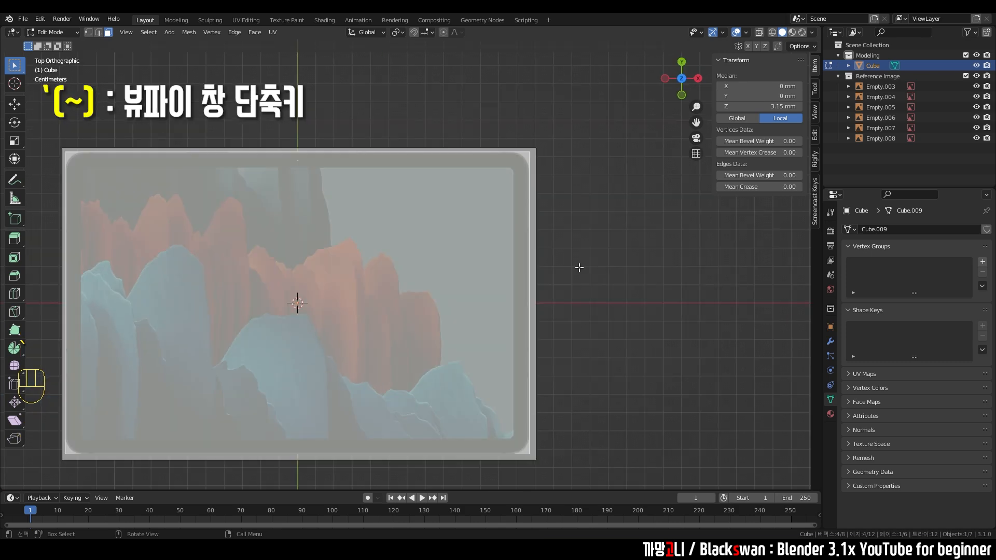
scroll(579, 267, up, 2)
shift+middle_drag(540, 183, 593, 159)
scroll(597, 124, up, 2)
shift+middle_drag(705, 52, 485, 168)
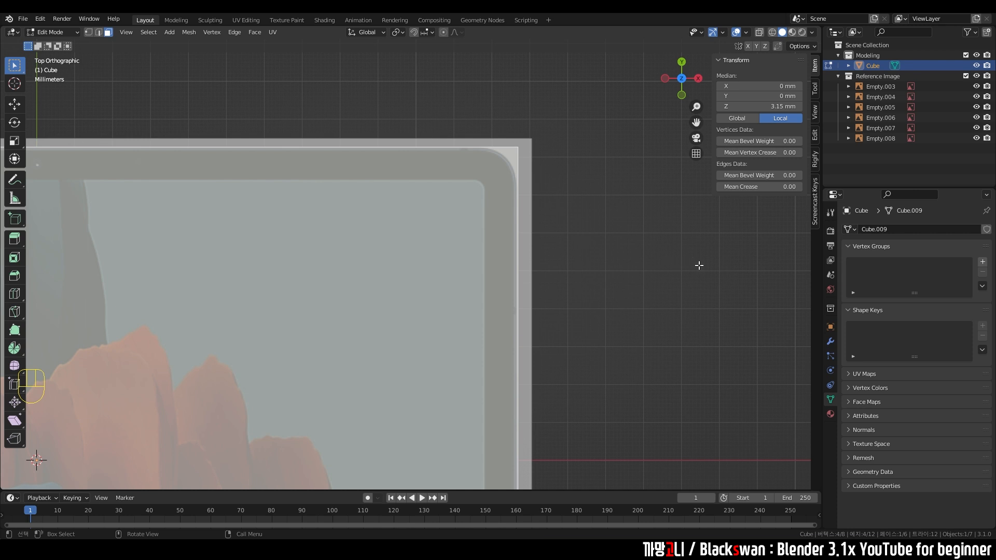
key(i)
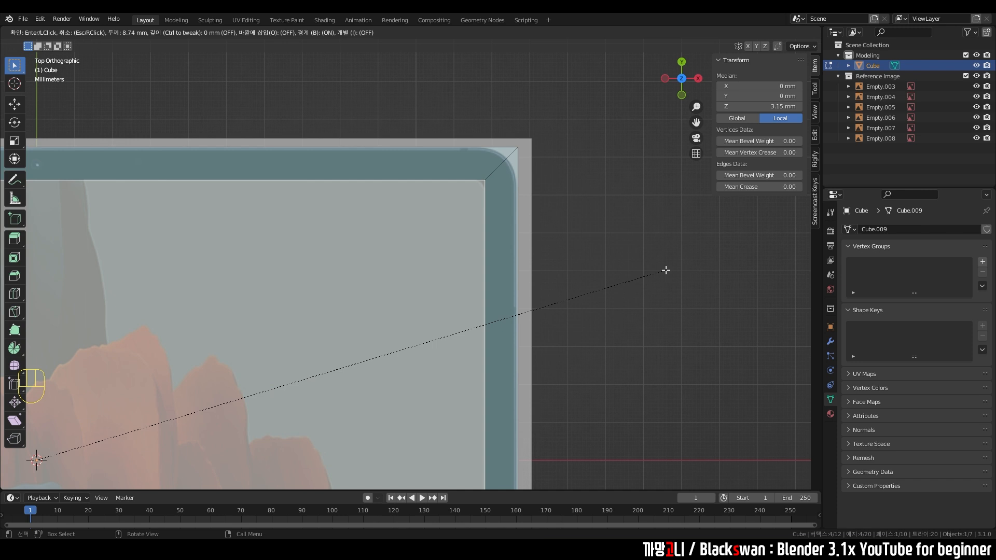
click(661, 272)
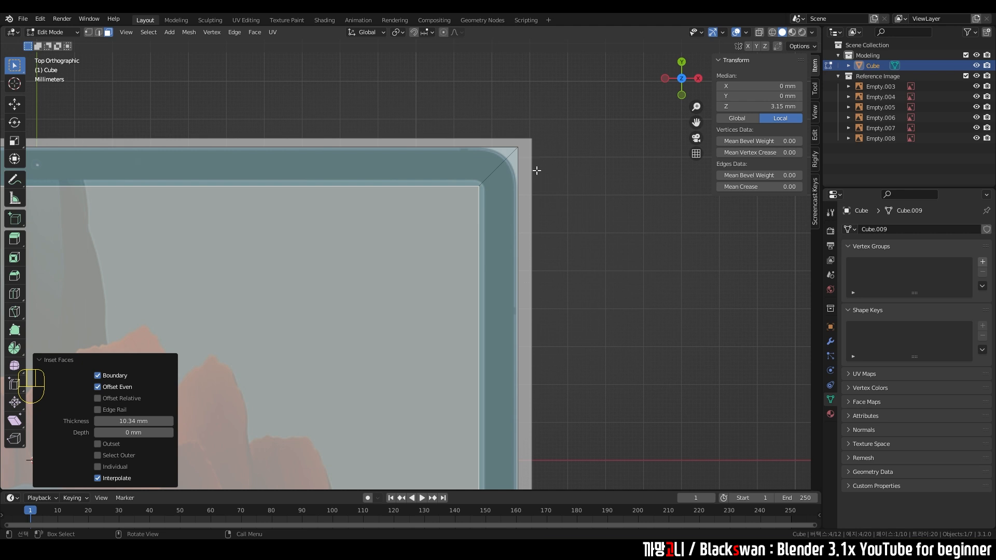
Step: Set the inset thickness to 8.5 mm so its border follows the inner bezel edge of the reference image
scroll(537, 171, up, 2)
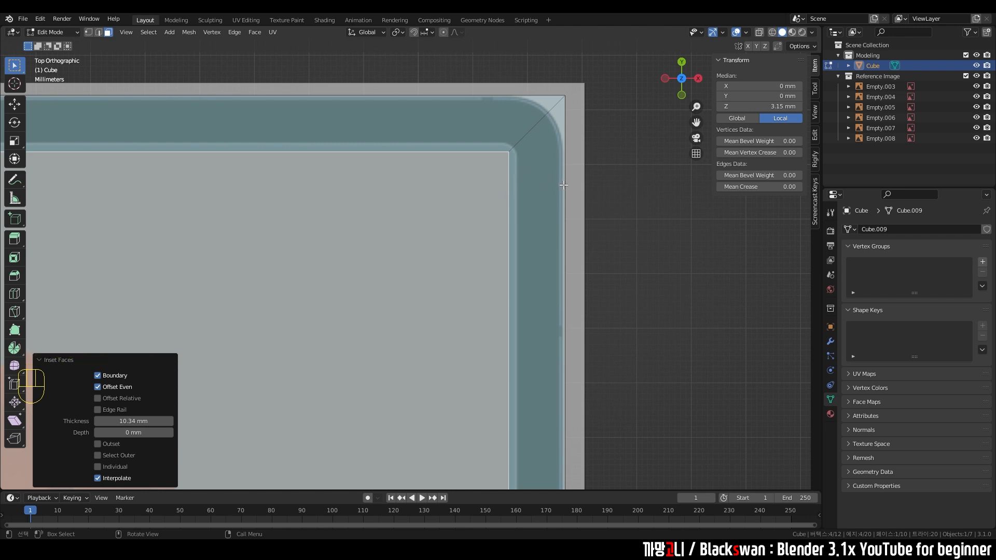
scroll(564, 184, up, 1)
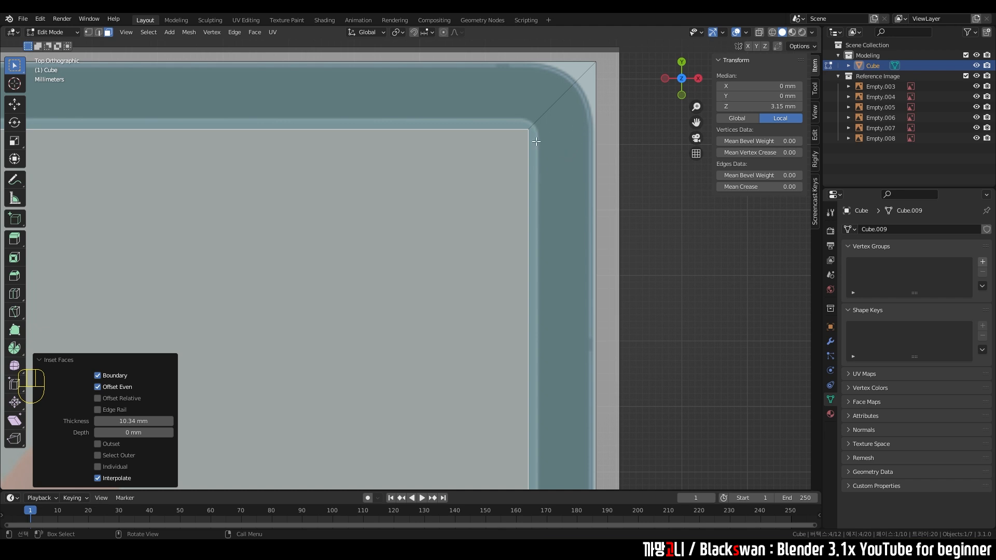
click(40, 359)
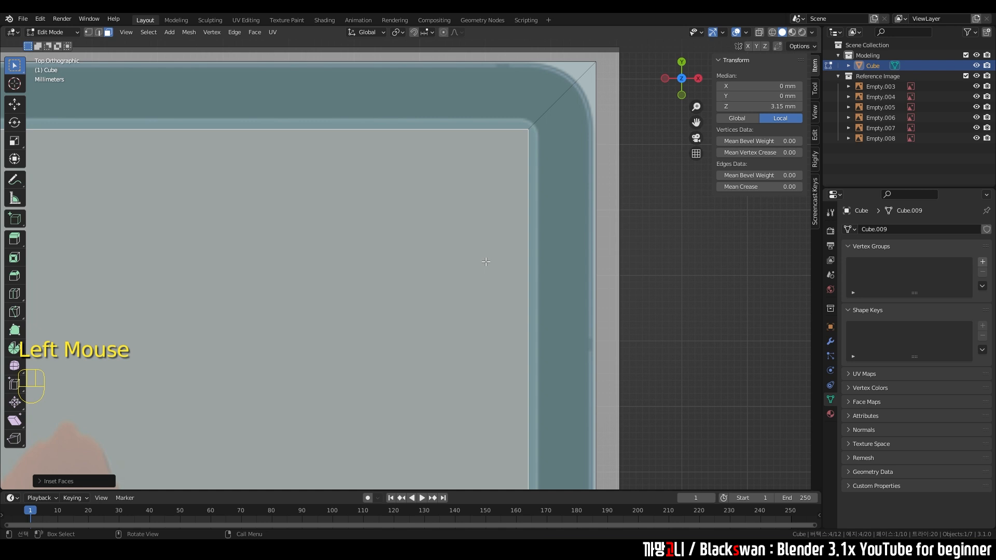
click(39, 481)
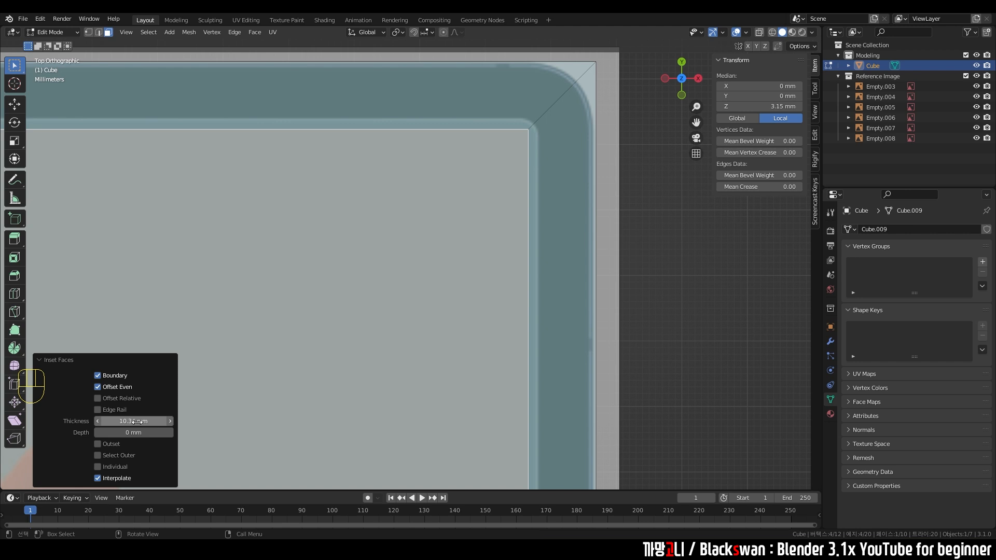
shift+drag(136, 422, 163, 421)
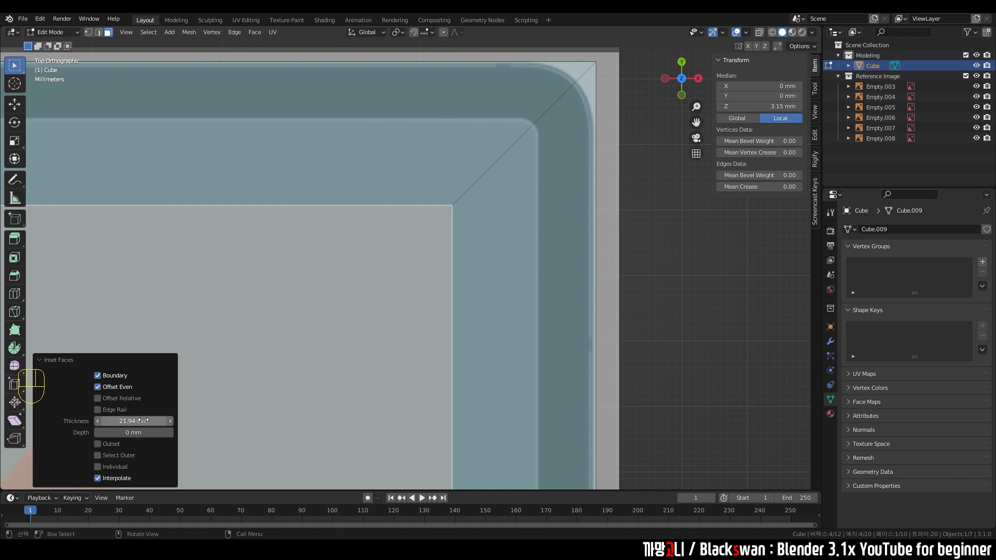
mouse_move(135, 421)
shift+mouse_down()
mouse_move(103, 421)
mouse_move(132, 421)
shift+mouse_up()
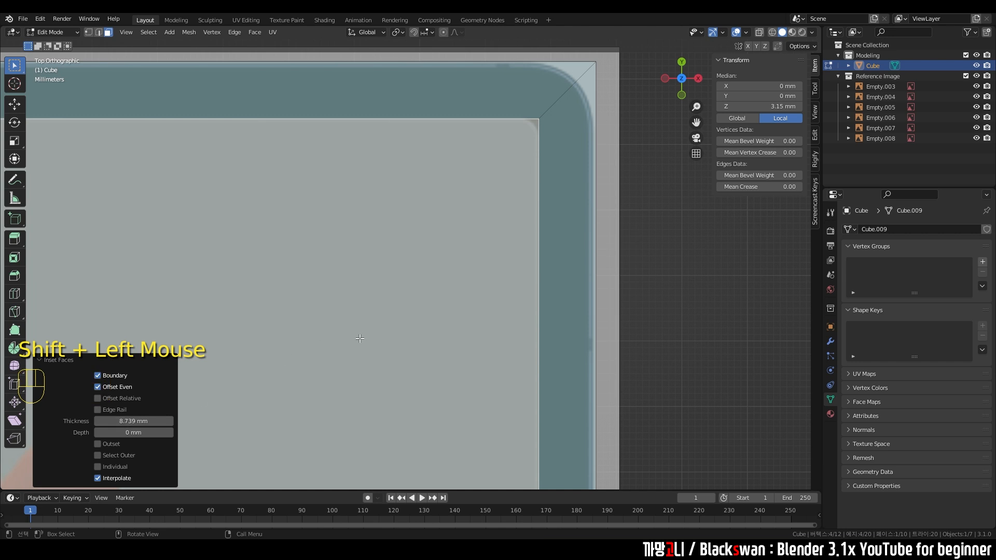
click(133, 421)
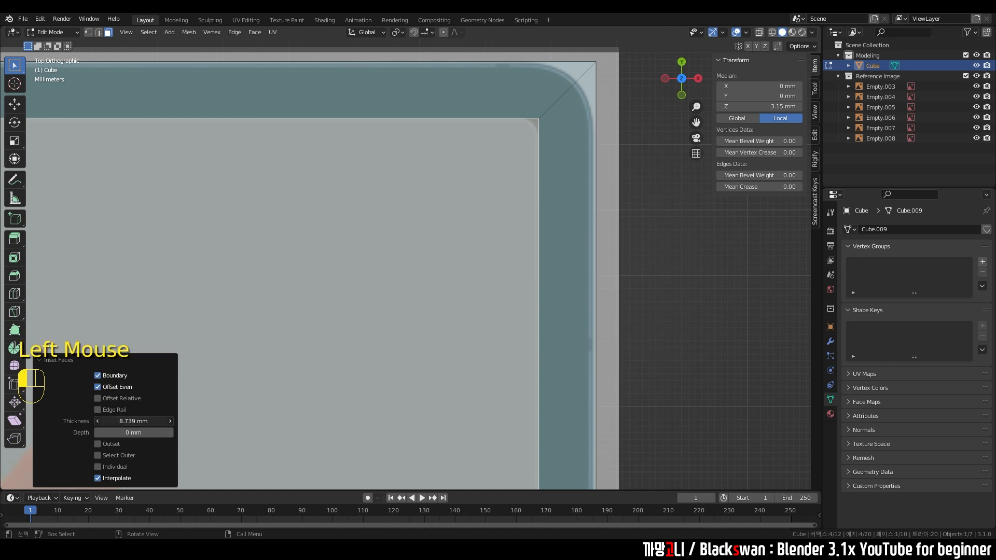
click(286, 377)
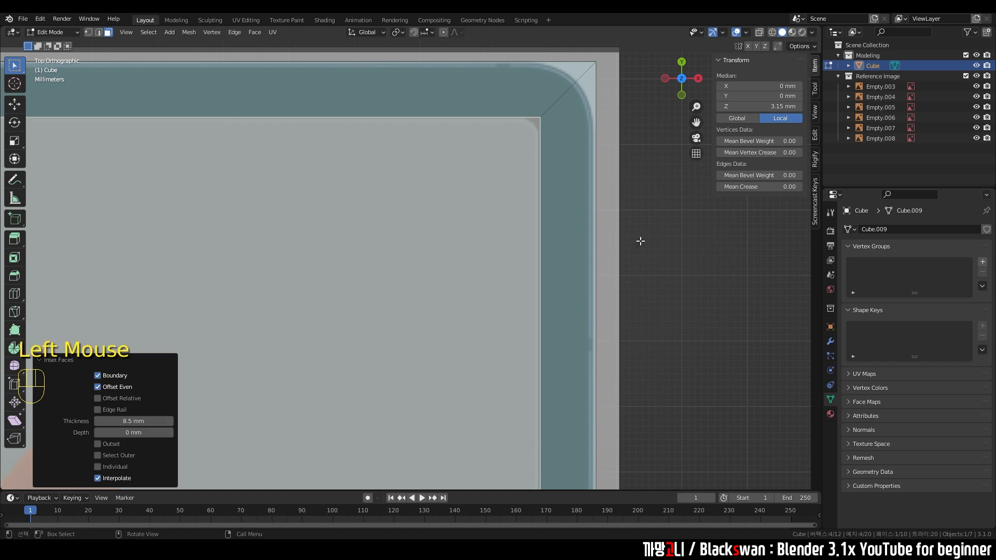
click(664, 269)
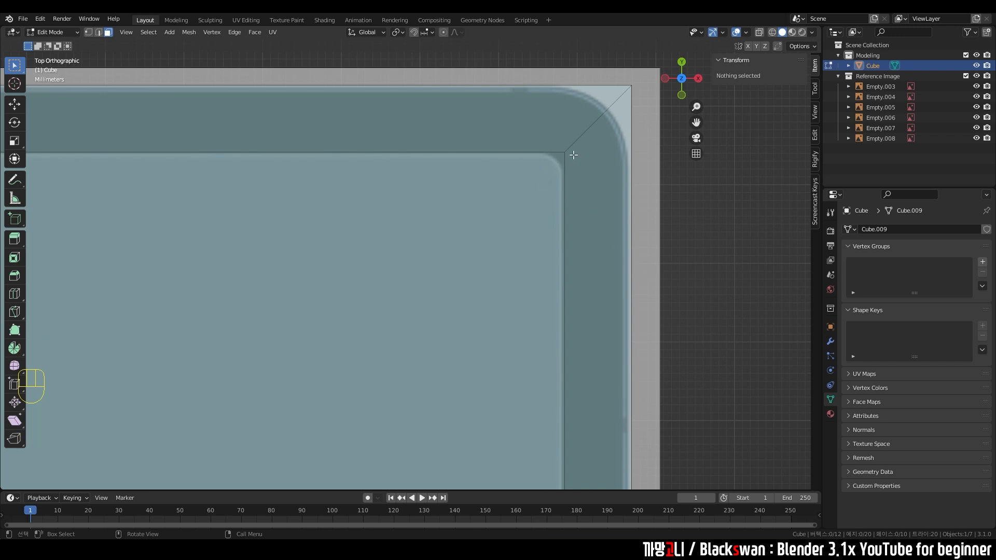
Step: Select the inset top face and extrude it by -1 mm to form the screen recess
scroll(554, 283, down, 3)
middle_drag(553, 282, 514, 252)
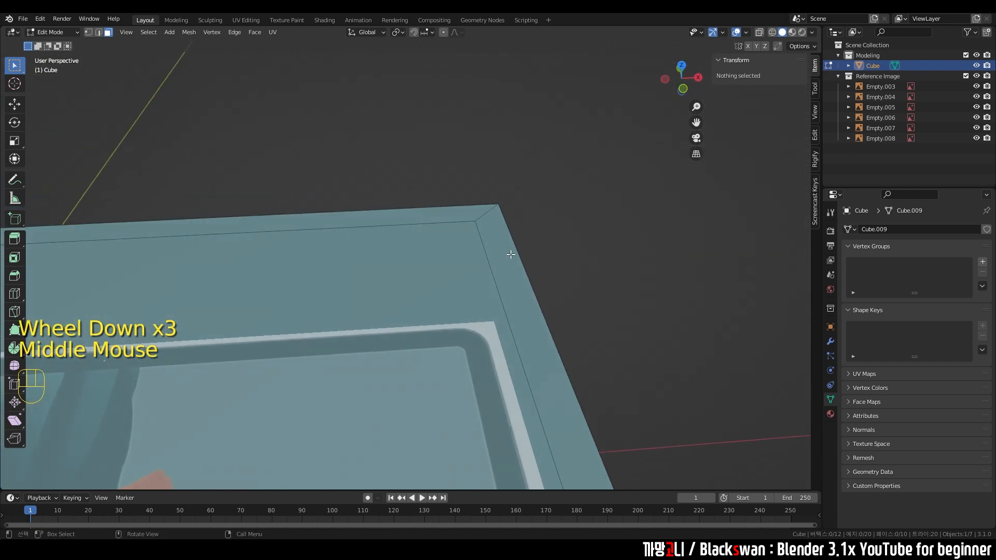
click(294, 355)
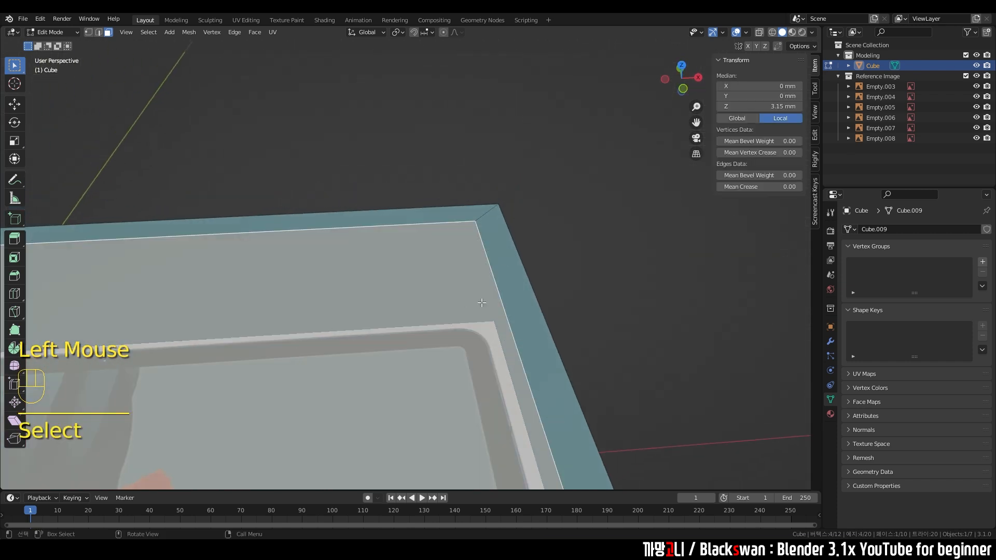
shift+middle_drag(482, 303, 566, 229)
key(e)
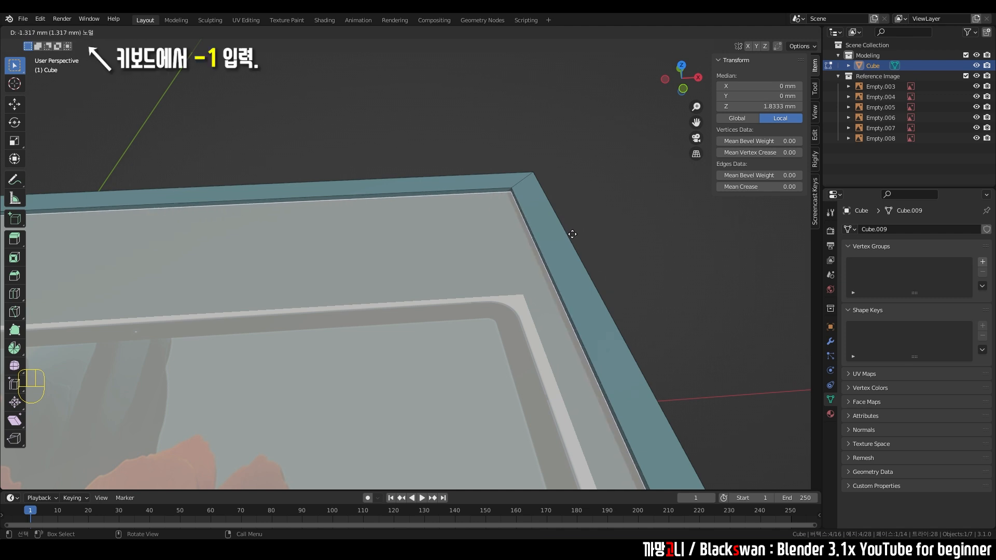
text(-1)
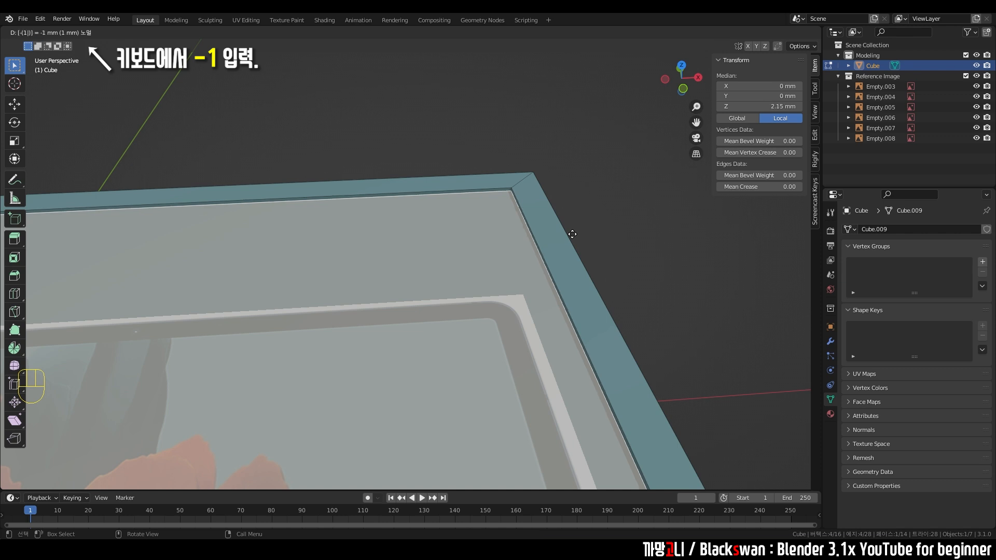
key(Return)
Step: Return to Object Mode and examine the recess corner from several angles and against the reference's rounded corner in top view
scroll(574, 233, up, 2)
mouse_move(514, 228)
shift+middle_down()
mouse_move(482, 261)
mouse_move(511, 215)
shift+middle_up()
scroll(511, 214, up, 2)
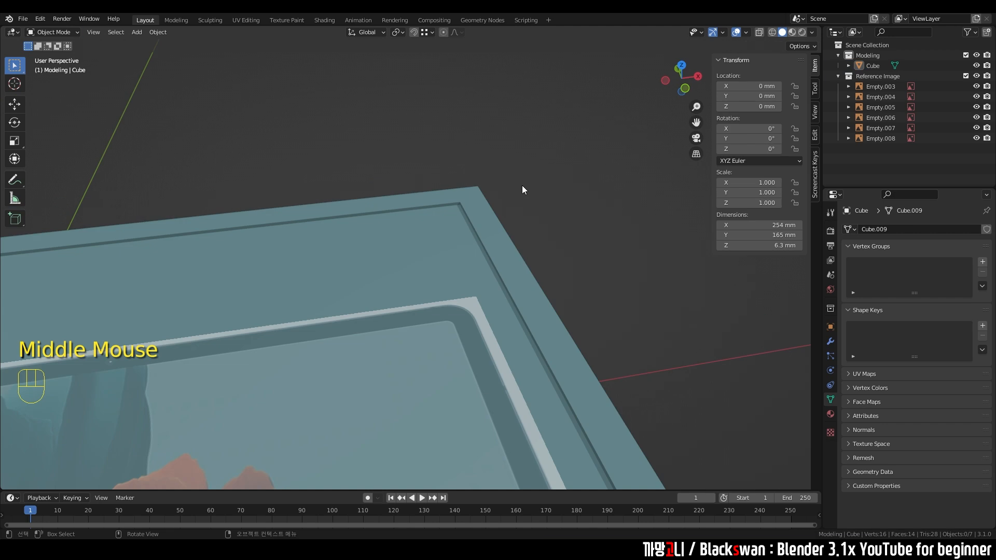
scroll(521, 185, up, 2)
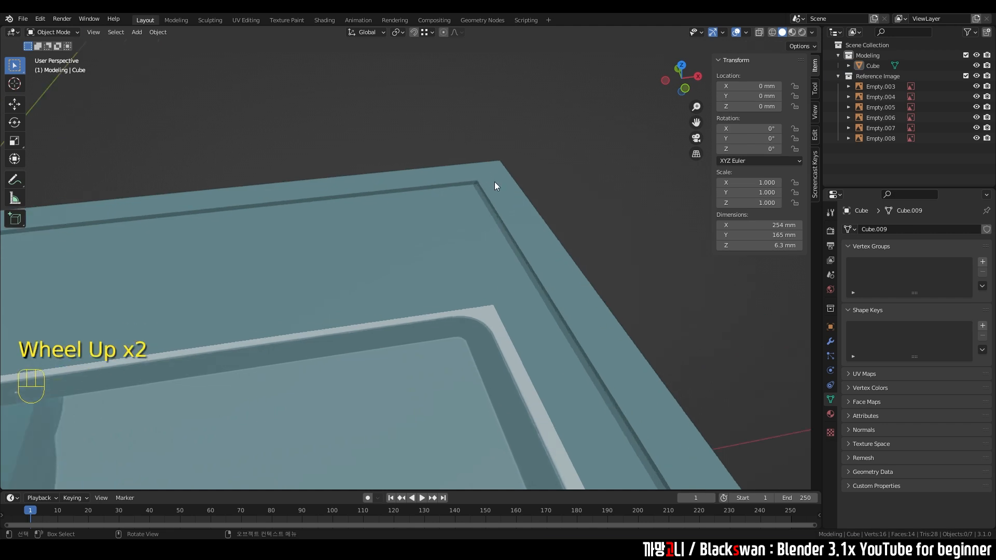
middle_drag(469, 197, 417, 219)
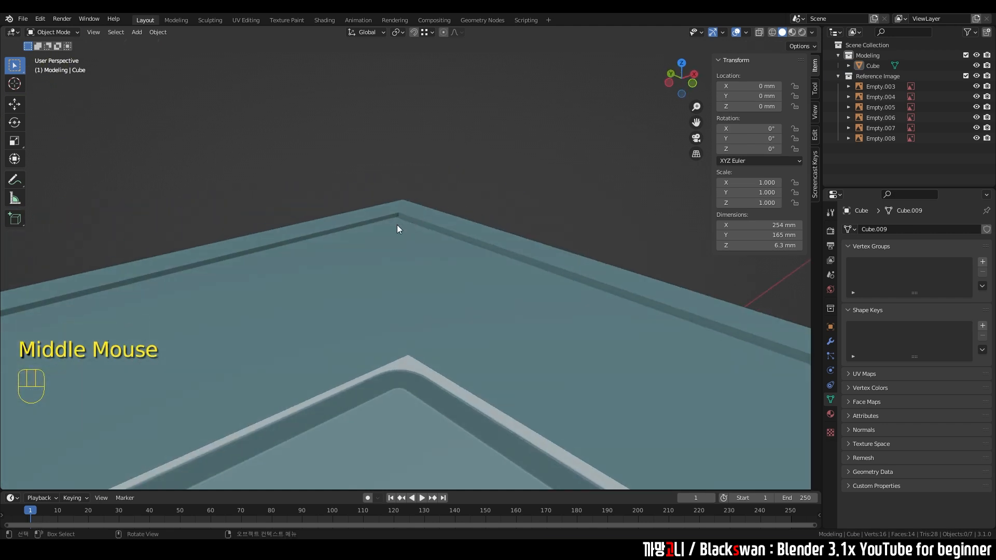
scroll(438, 221, down, 1)
middle_drag(481, 226, 438, 214)
scroll(437, 213, up, 2)
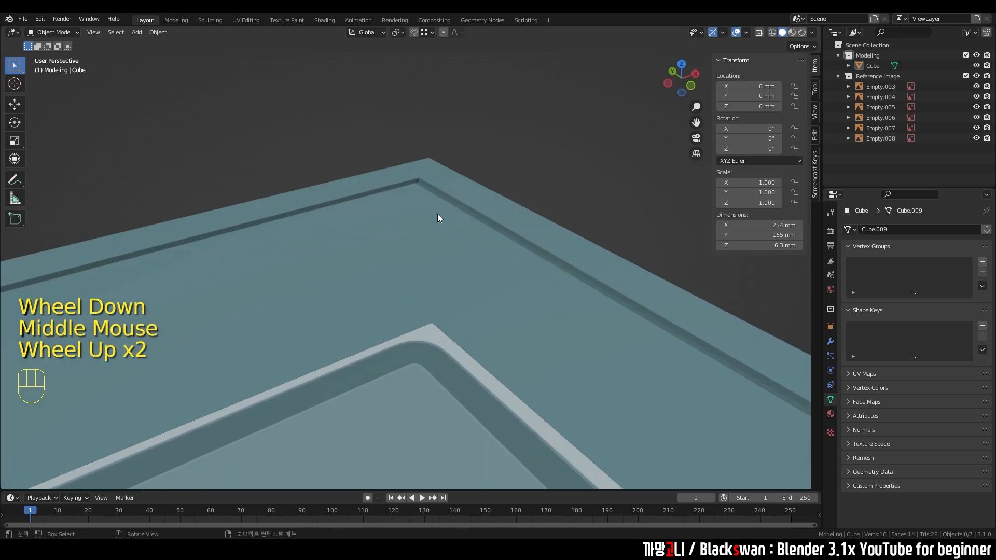
middle_drag(472, 238, 447, 270)
key(grave)
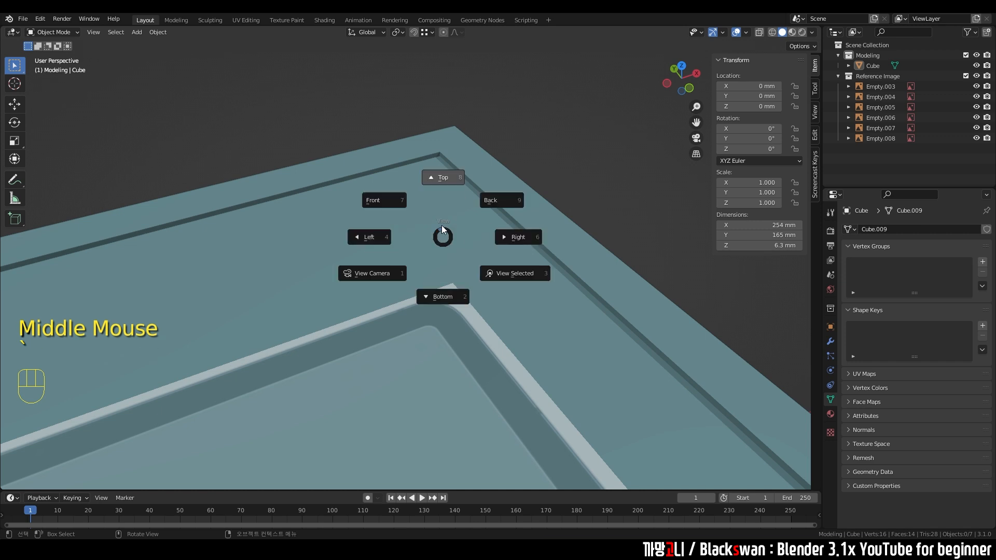
click(441, 177)
shift+middle_drag(498, 156, 527, 120)
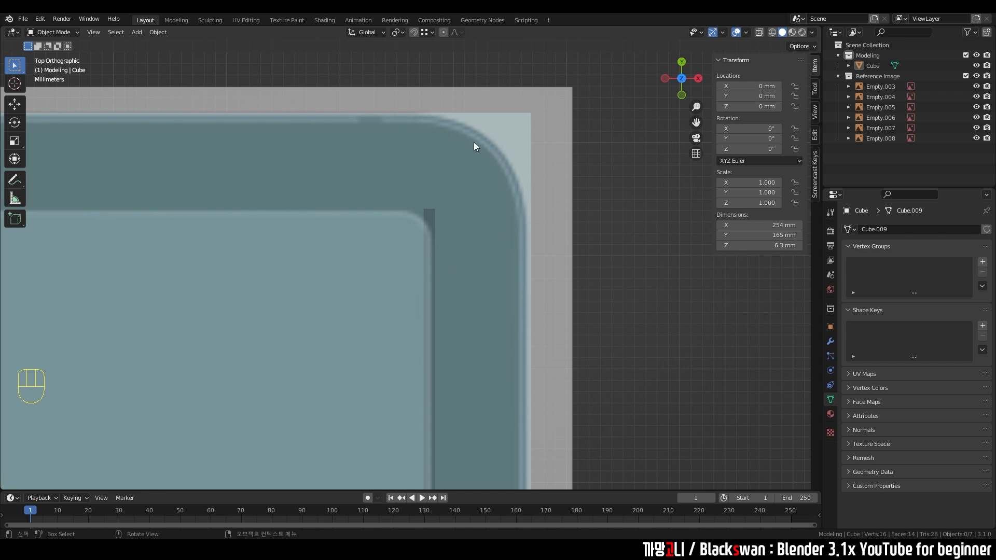
Step: Select the tablet body, enter Edit Mode near the recess corner and switch to edge selection
click(483, 215)
scroll(434, 289, down, 2)
middle_drag(434, 289, 459, 242)
scroll(463, 223, up, 2)
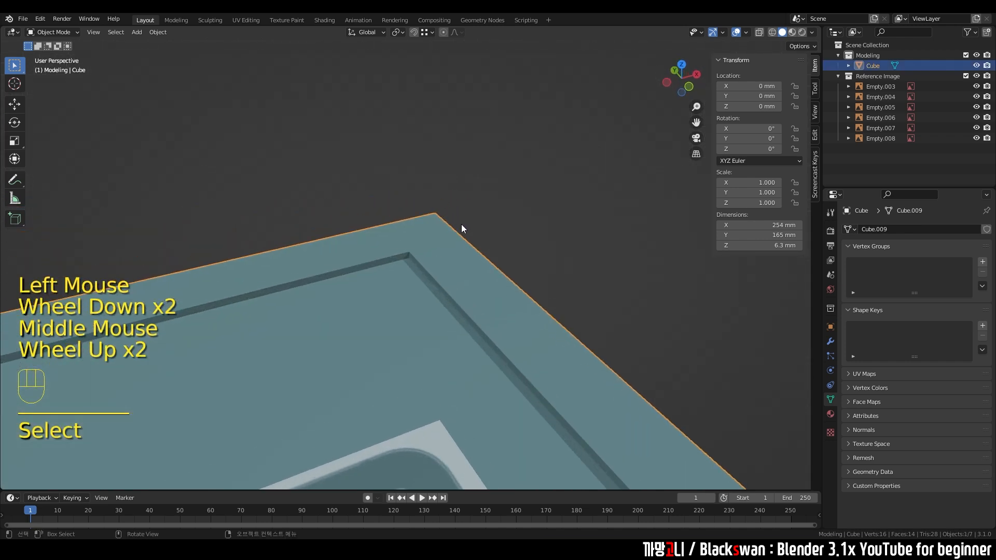
scroll(464, 226, up, 1)
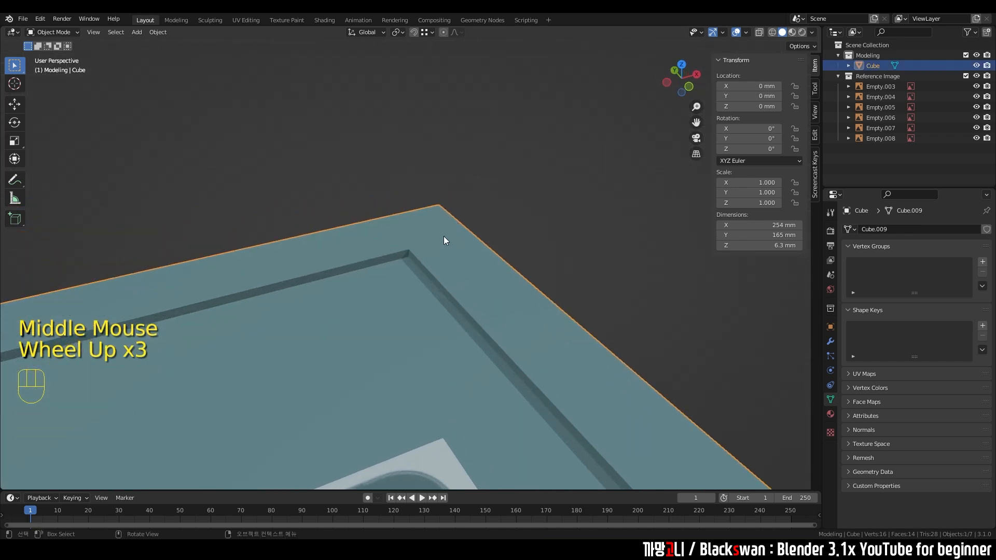
key(Tab)
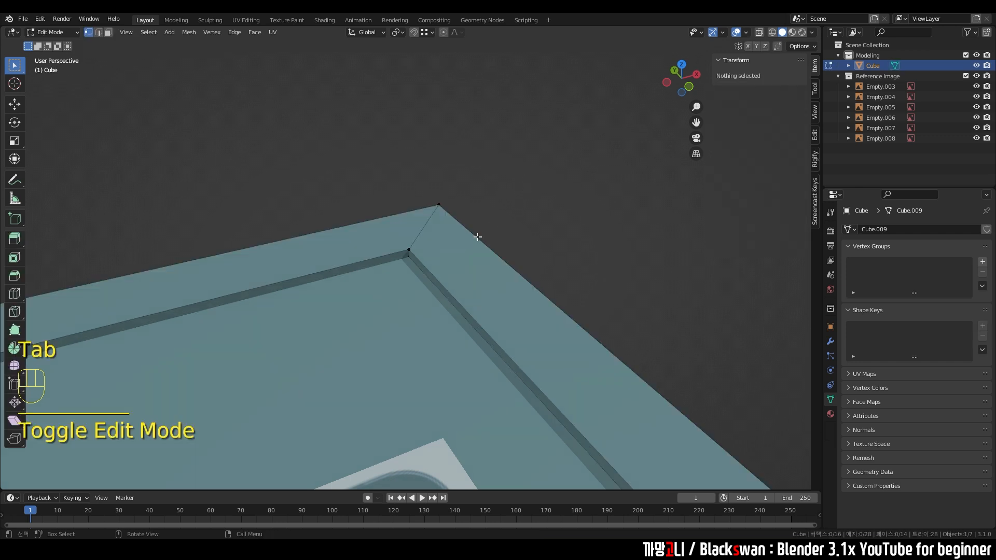
scroll(477, 234, up, 1)
middle_drag(467, 241, 228, 135)
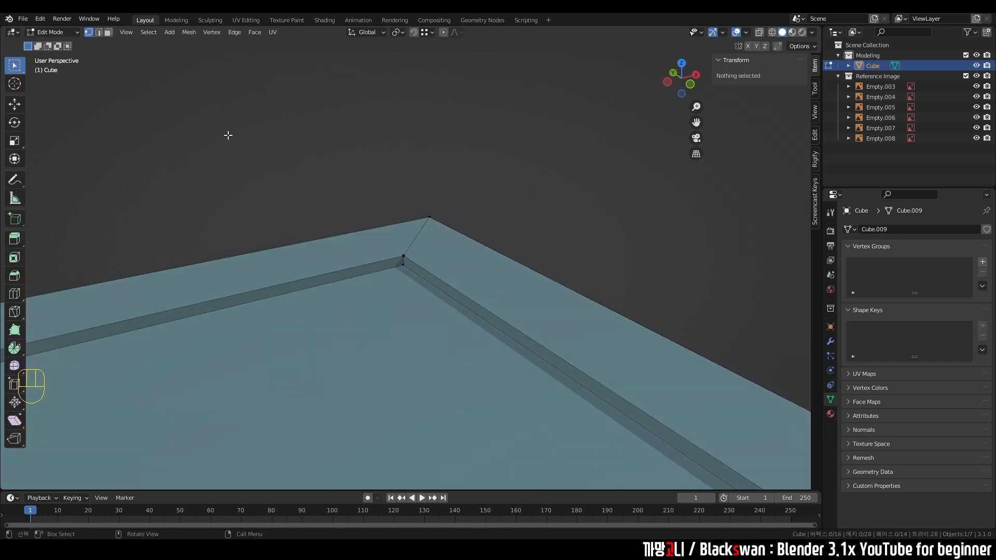
click(100, 33)
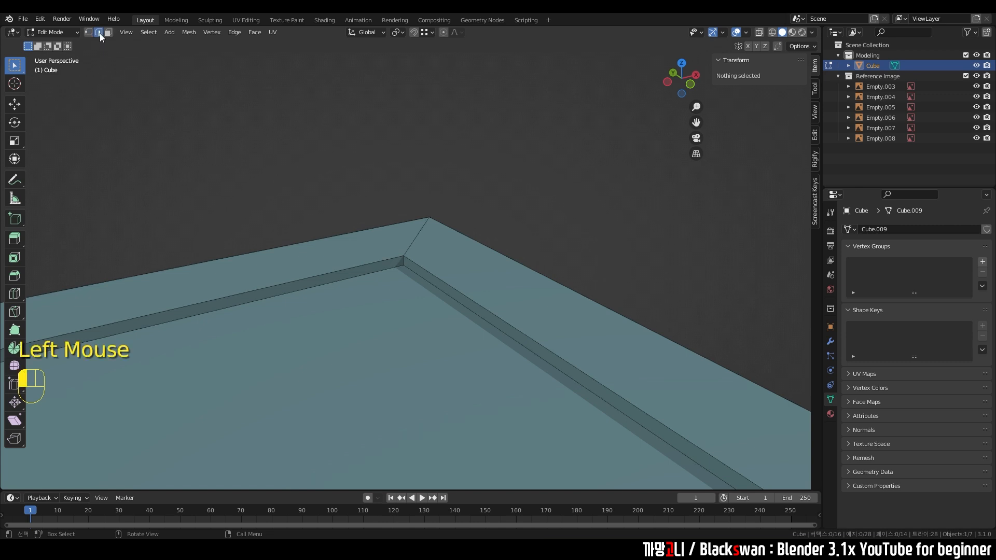
Step: Try selecting the recess's short vertical corner edges one by one at two corners, and clear the selection
click(441, 165)
scroll(415, 218, up, 3)
click(399, 258)
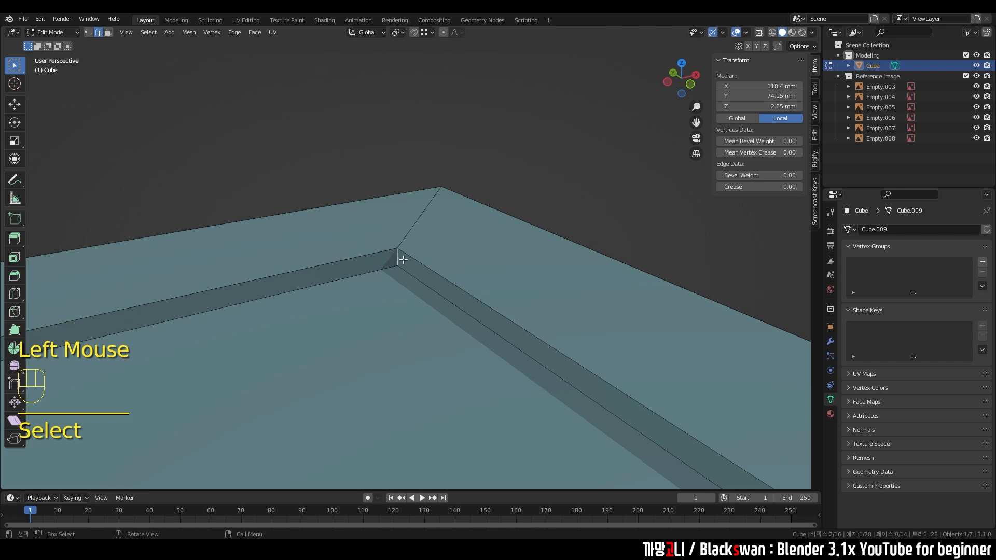
scroll(402, 260, down, 3)
scroll(401, 262, up, 1)
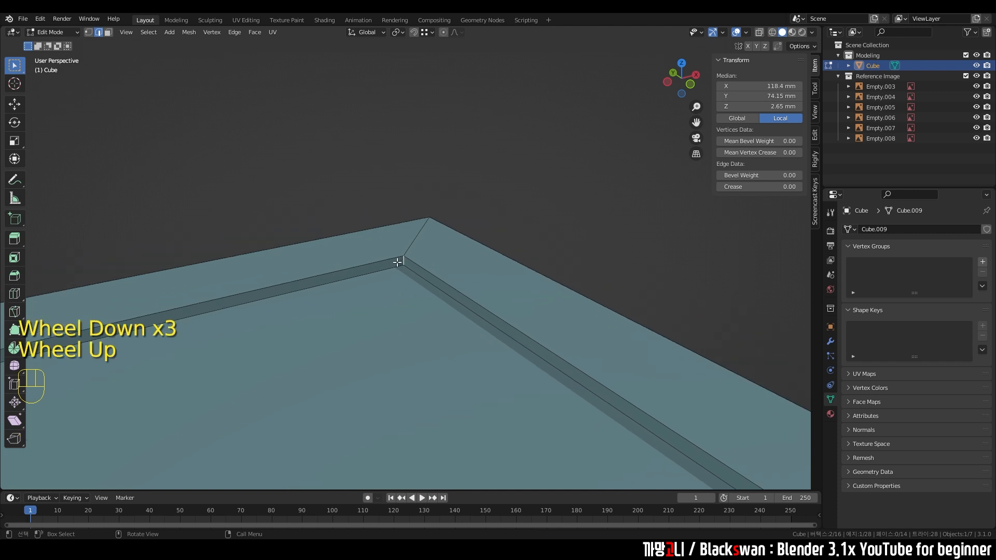
scroll(398, 262, down, 2)
middle_drag(417, 261, 367, 277)
scroll(338, 278, down, 2)
shift+middle_drag(294, 278, 508, 272)
shift+middle_drag(210, 300, 374, 269)
scroll(320, 266, up, 2)
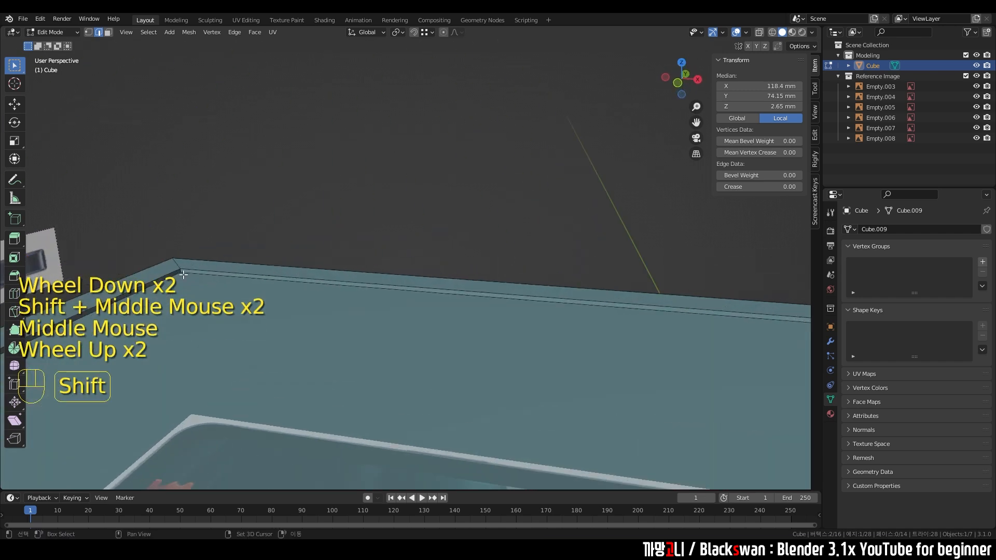
shift+click(227, 260)
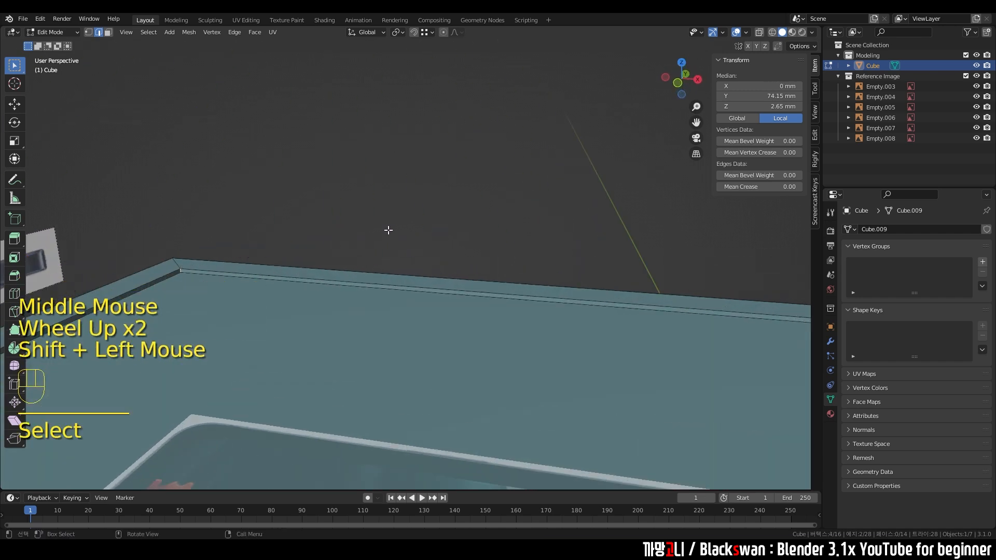
click(538, 211)
Step: Select the four short vertical corner edges of the screen recess together as an edge ring
scroll(652, 278, down, 1)
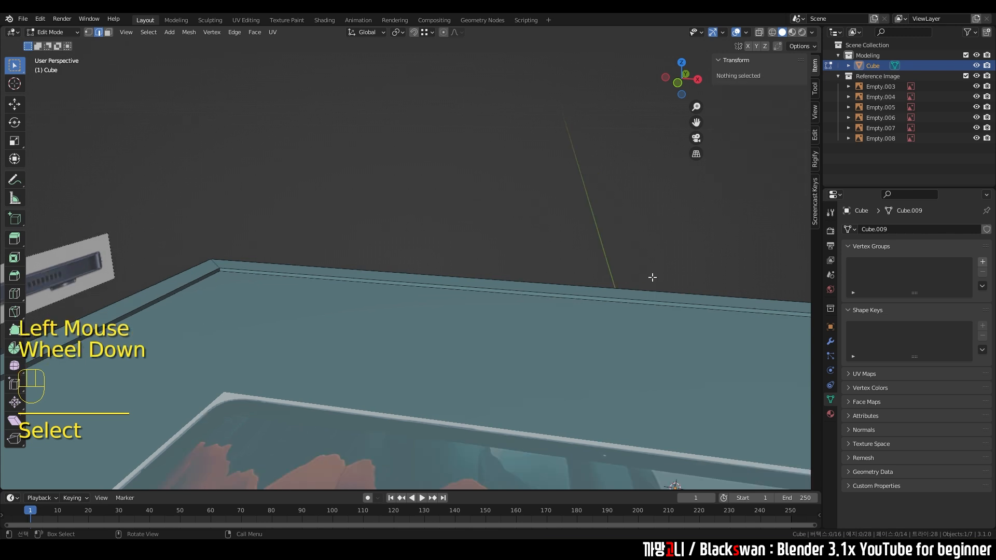
shift+middle_drag(651, 278, 373, 238)
shift+middle_drag(716, 280, 497, 267)
scroll(476, 280, up, 2)
scroll(509, 232, up, 1)
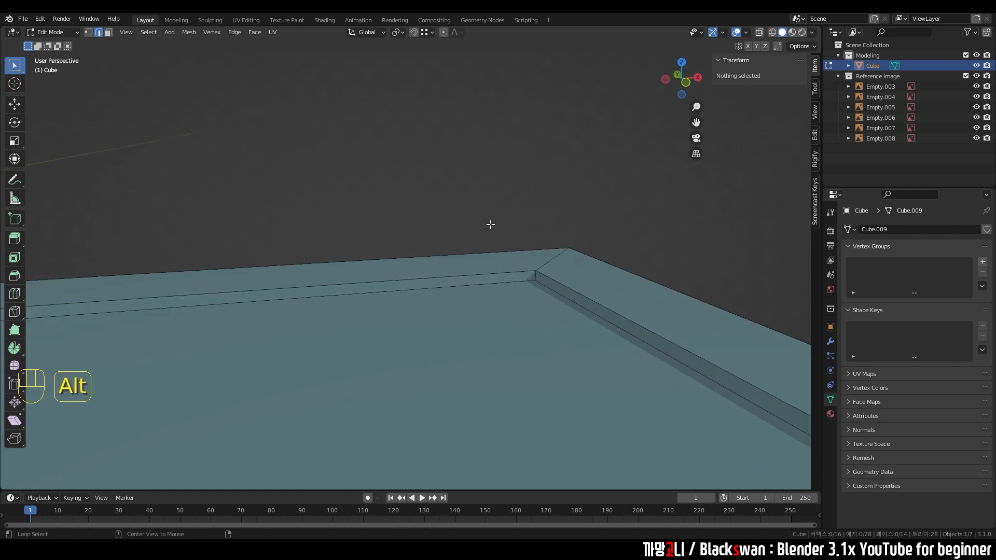
ctrl+alt+click(536, 276)
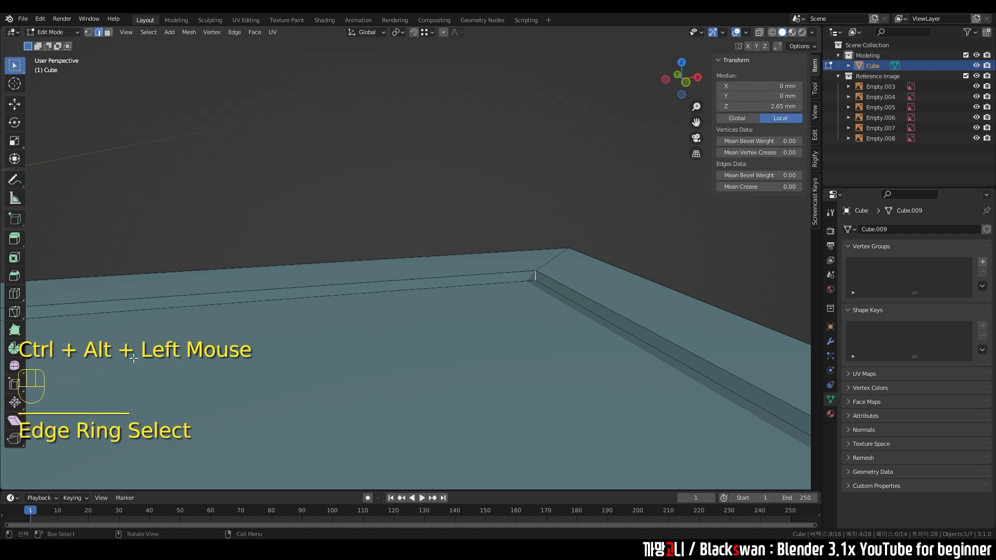
Step: Examine the selected recess corner edges up close at several corners, and compare the whole body with the reference in top view
scroll(492, 307, down, 5)
scroll(443, 273, up, 1)
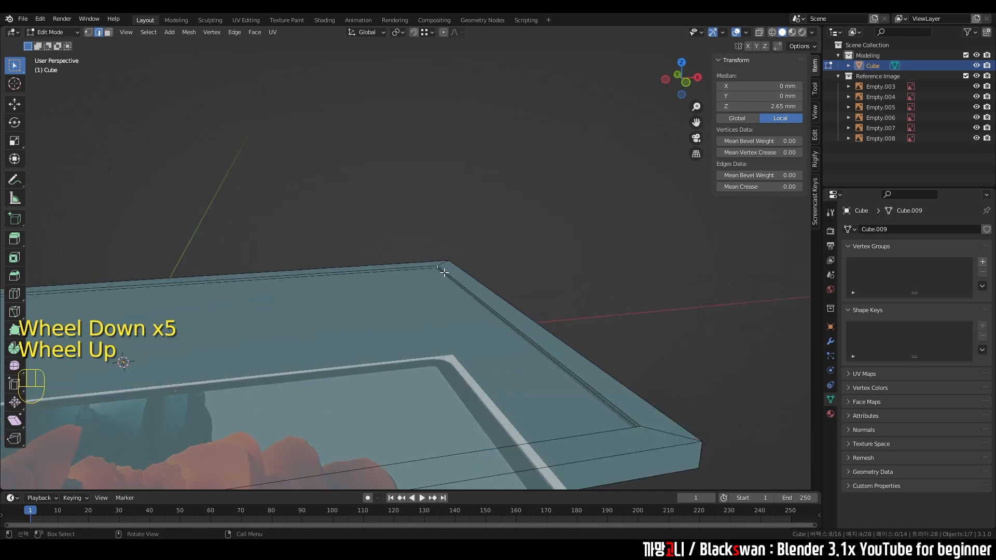
scroll(440, 268, up, 1)
shift+middle_drag(430, 273, 384, 379)
shift+middle_drag(383, 379, 484, 280)
scroll(329, 281, up, 1)
scroll(329, 281, up, 1)
scroll(406, 274, up, 2)
scroll(395, 281, down, 3)
scroll(237, 287, up, 2)
scroll(369, 274, up, 1)
scroll(403, 285, down, 4)
key(grave)
shift+middle_drag(523, 206, 405, 230)
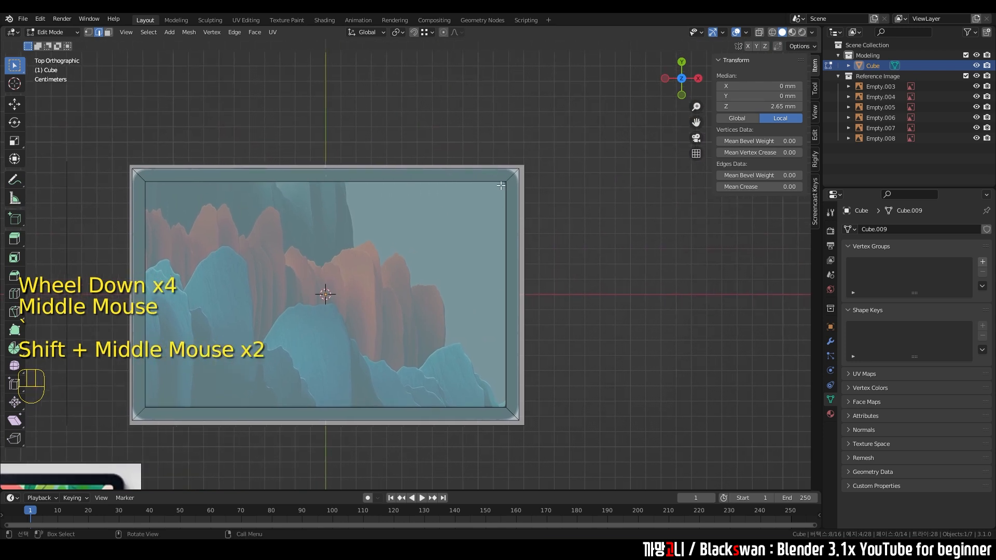
shift+middle_drag(361, 285, 498, 250)
scroll(438, 258, up, 7)
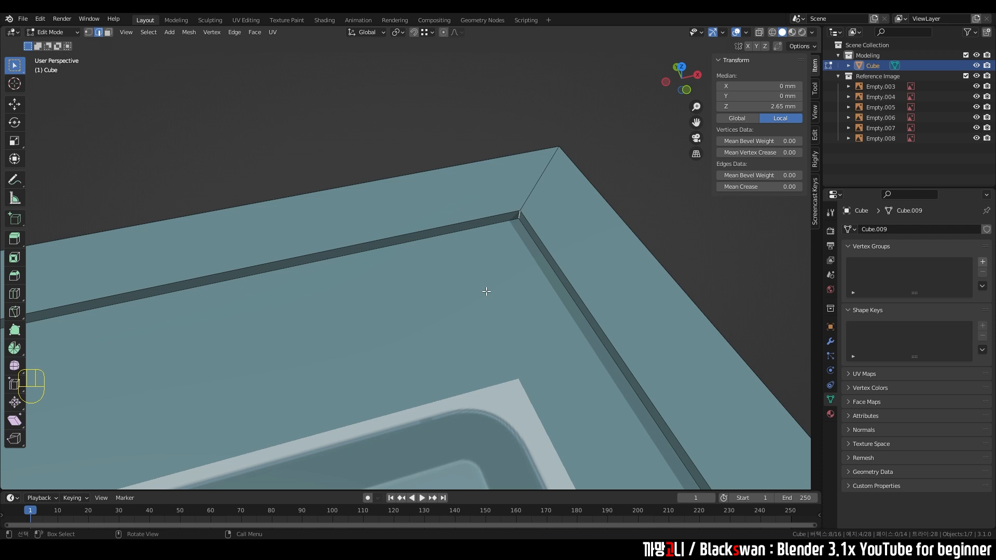
Step: In top view, bevel the four selected recess corner edges by about 4.6 mm with one segment
key(grave)
click(481, 234)
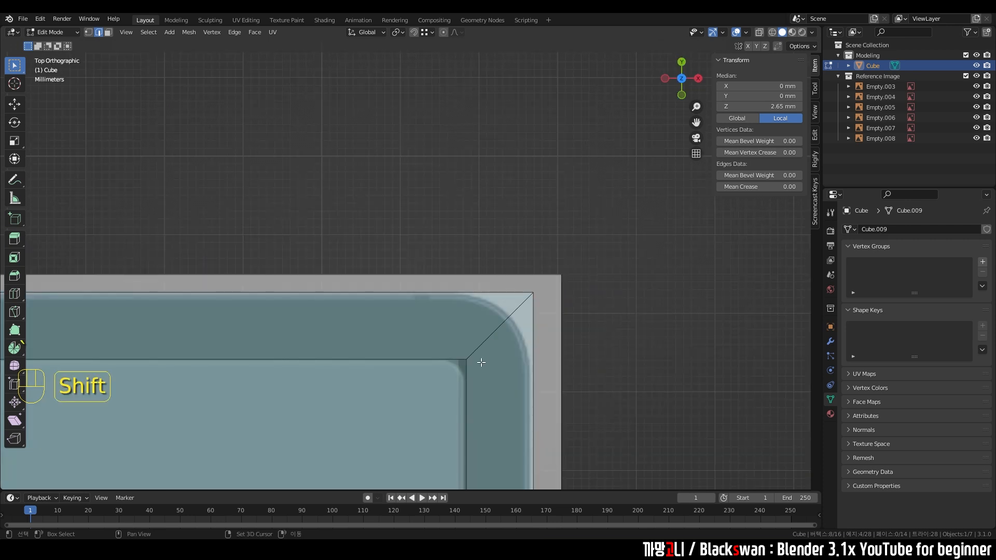
shift+middle_drag(496, 330, 512, 247)
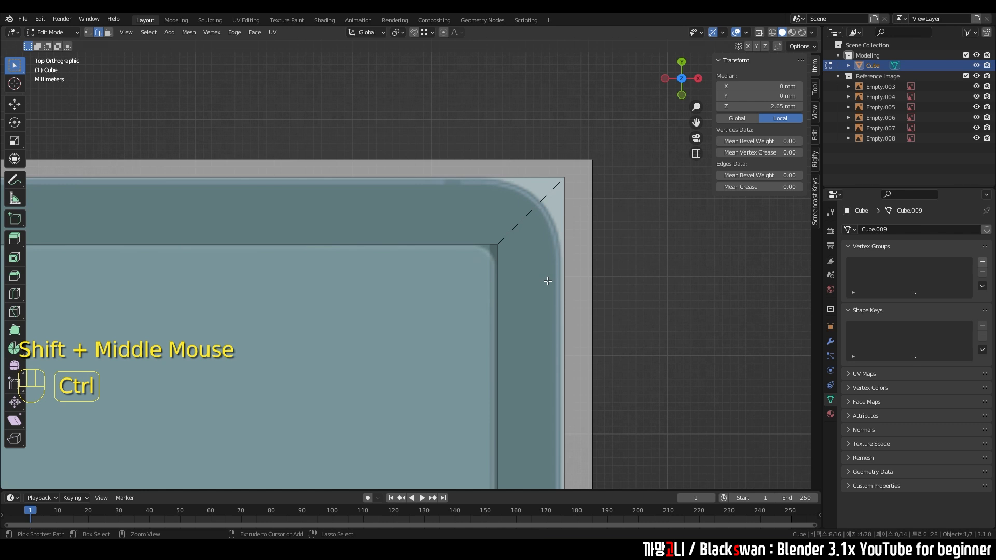
key(ctrl+b)
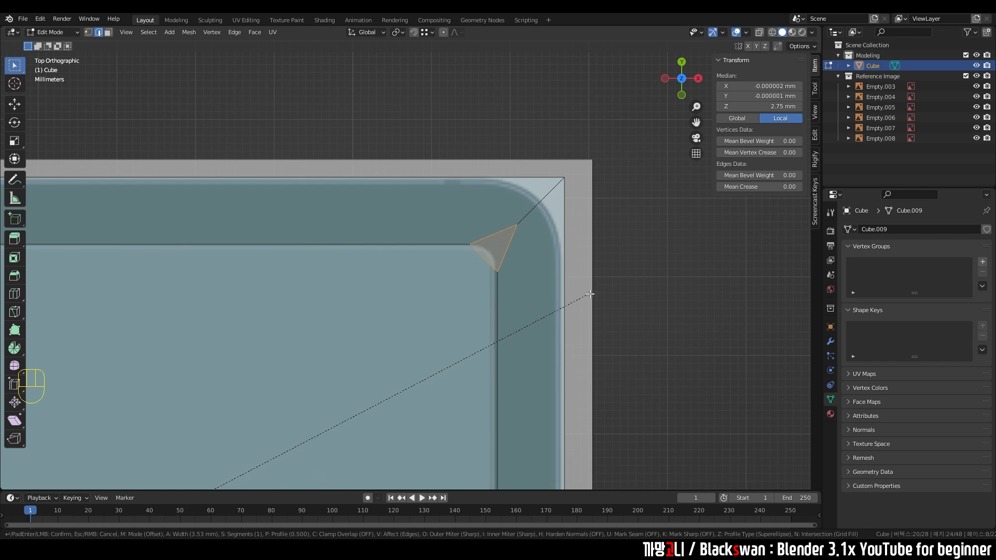
click(596, 292)
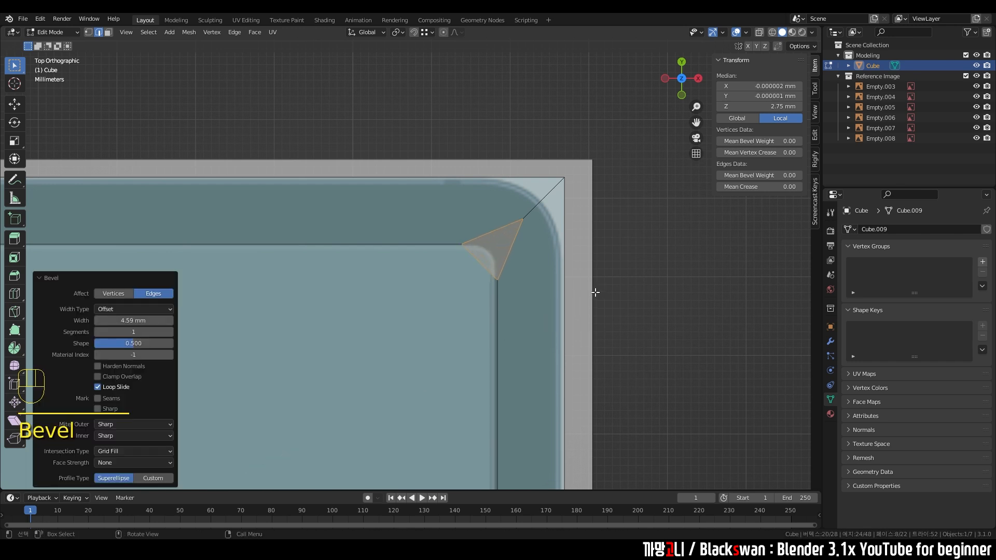
click(45, 281)
click(38, 479)
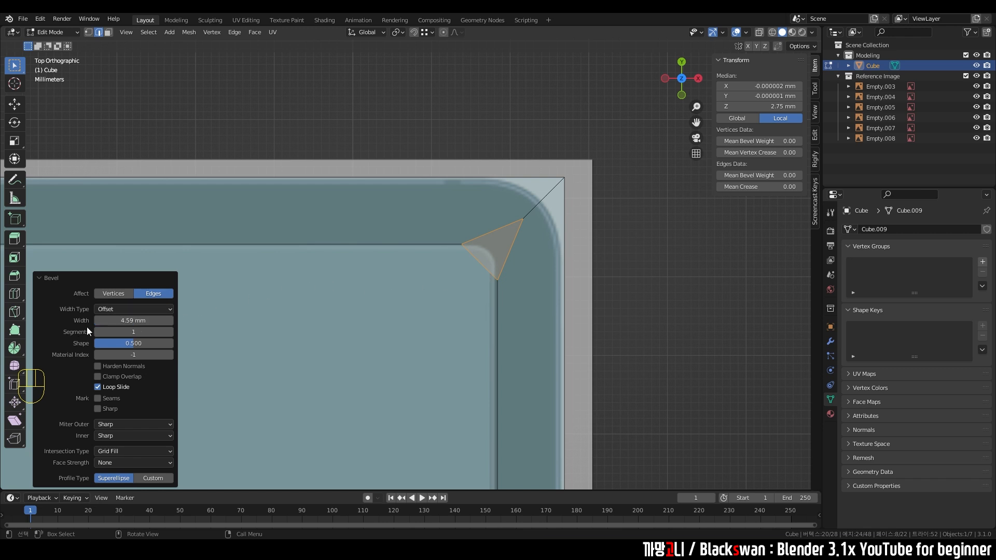
Step: Set the recess corner bevel's width to 2.5 mm to match the reference's inner rounded corner
click(132, 321)
mouse_move(139, 321)
mouse_down()
mouse_move(156, 320)
mouse_move(137, 326)
mouse_up()
click(136, 322)
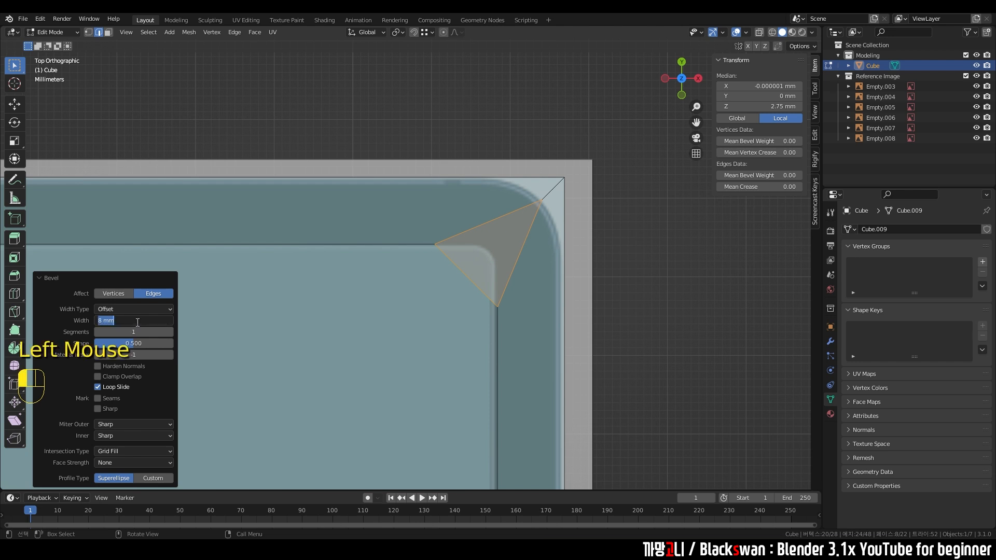
text(2.)
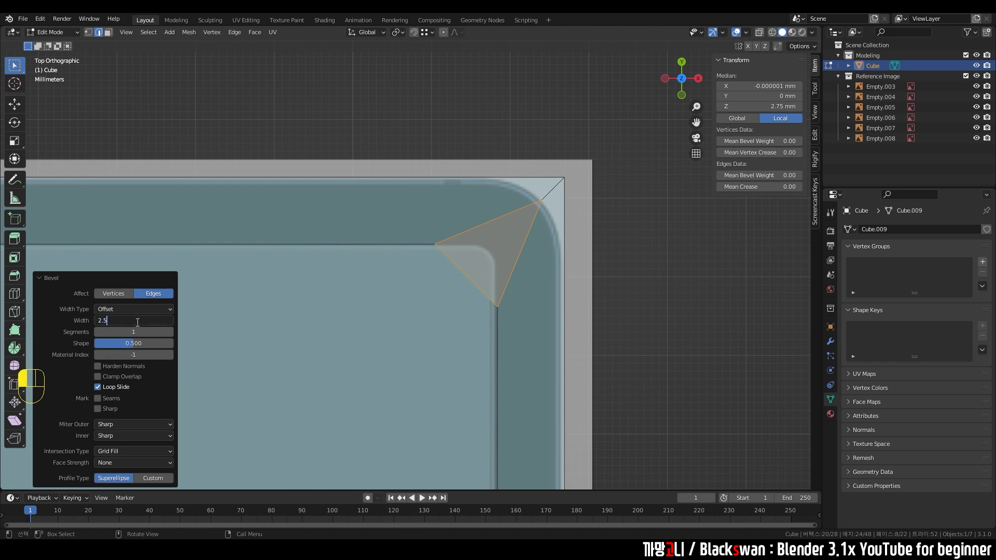
text(5)
key(Return)
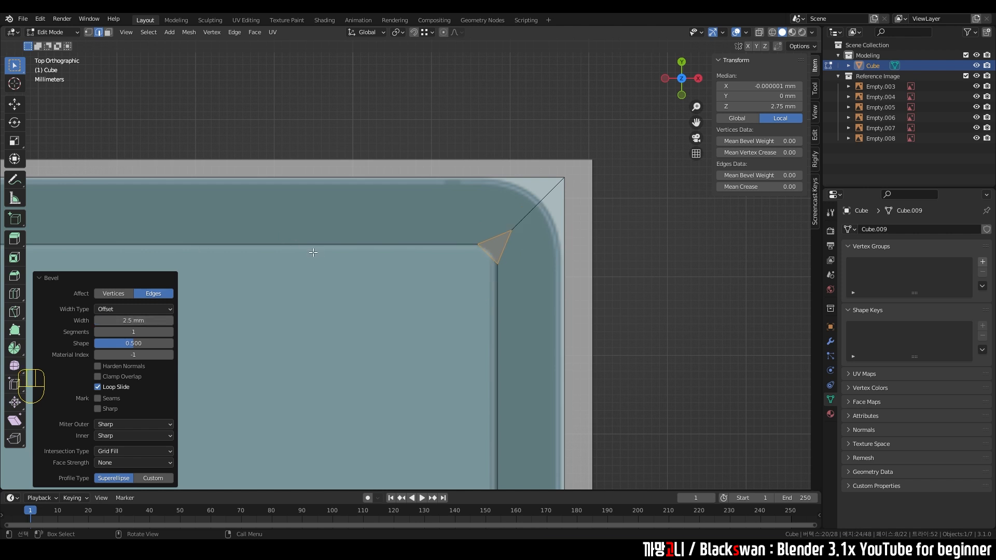
scroll(477, 285, up, 3)
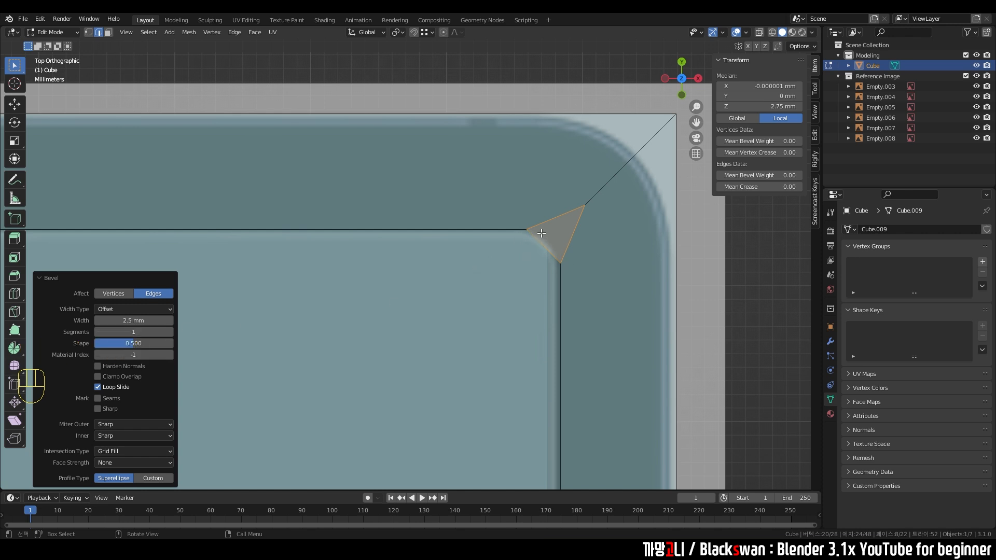
Step: Increase the recess corner bevel to 10 segments to smooth the rounding
click(169, 331)
click(169, 331)
click(169, 331)
click(170, 332)
click(169, 331)
click(169, 332)
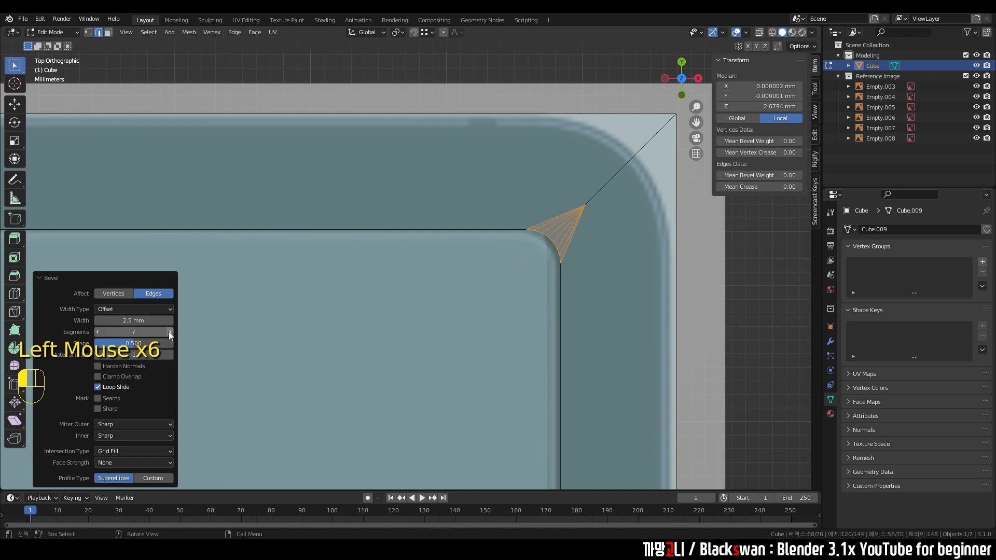
click(169, 332)
click(169, 332)
click(151, 332)
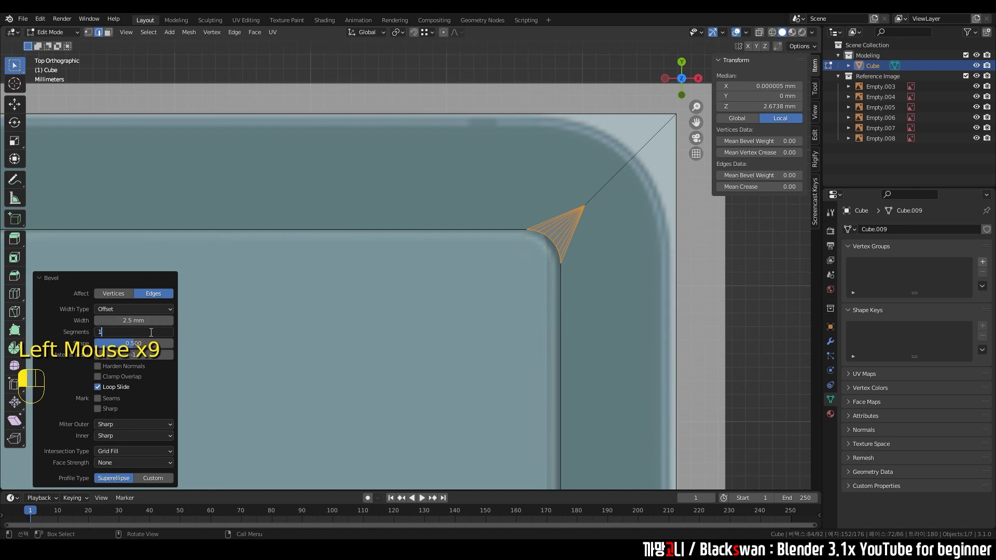
key(Return)
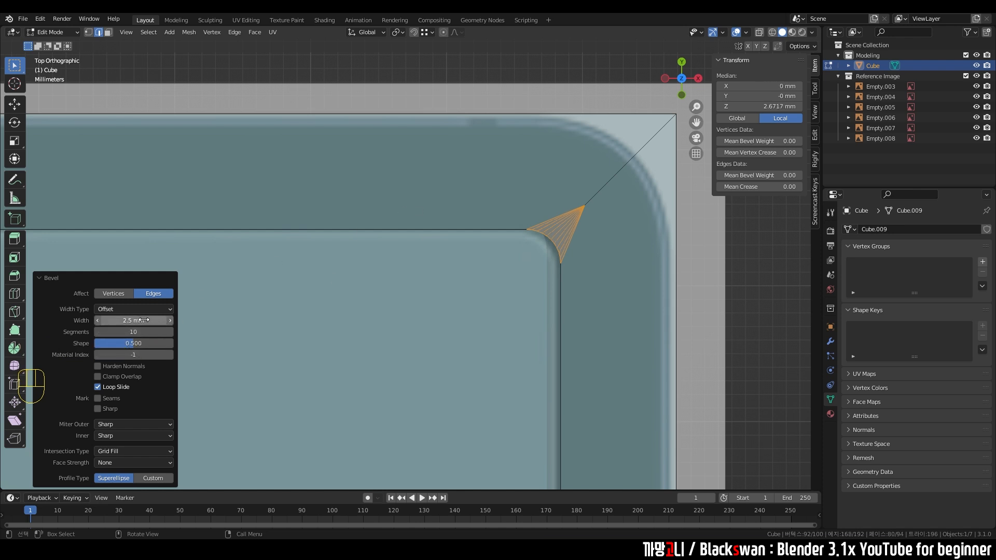
Step: Try a width of 5 mm for the recess corner bevel, and set it back to 2.5 mm
click(159, 320)
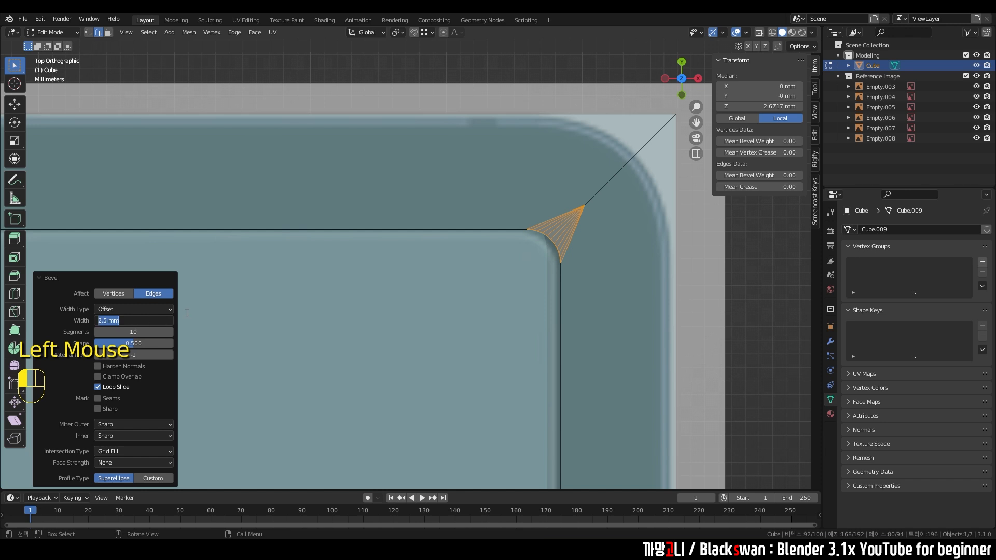
text(5)
key(Return)
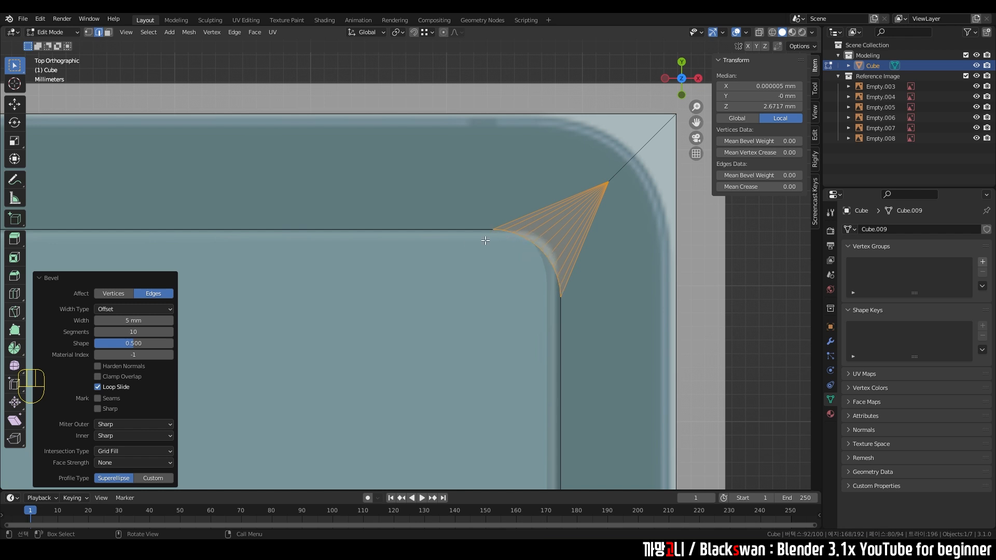
click(133, 320)
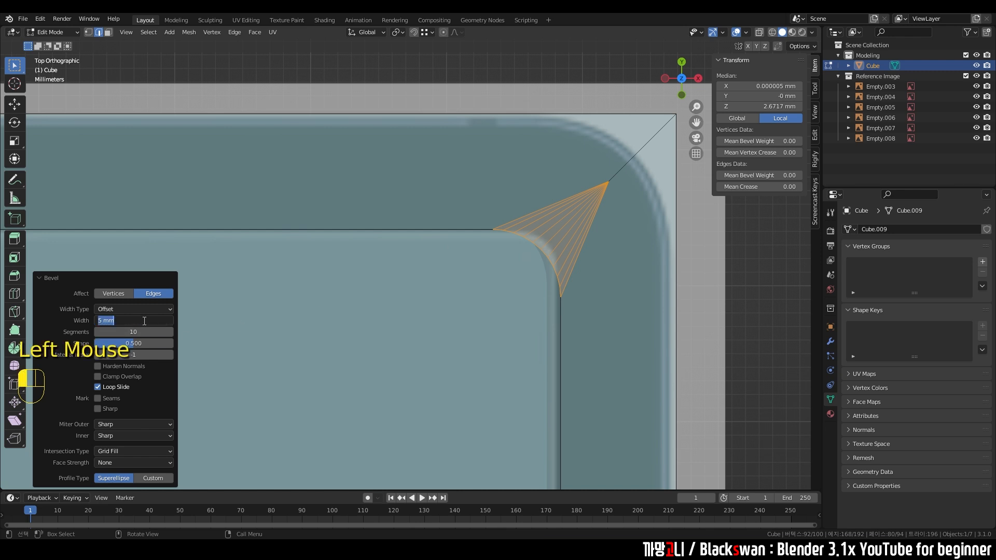
text(2.5)
key(Return)
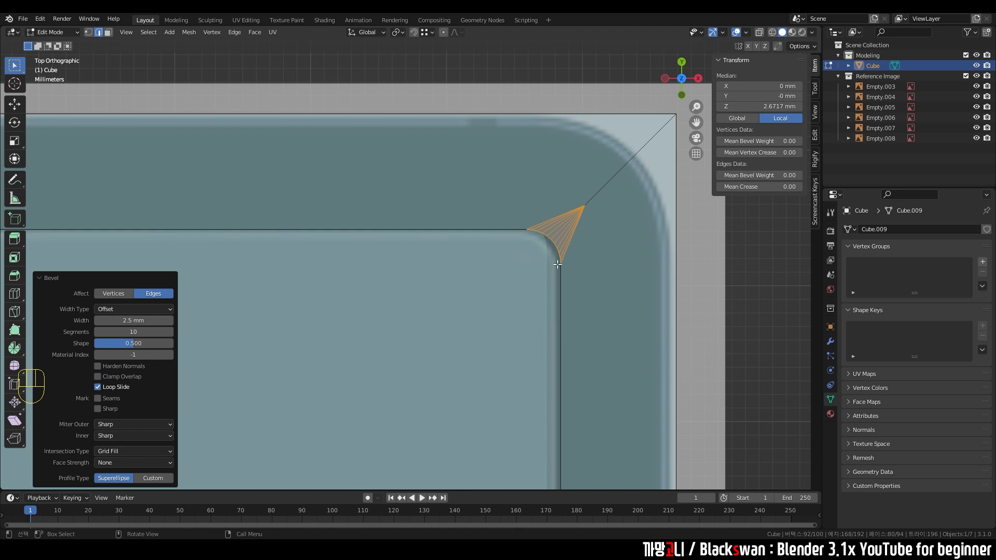
Step: Clear the selection and select the four vertical outer corner edges of the tablet body together as an edge ring
scroll(555, 270, down, 1)
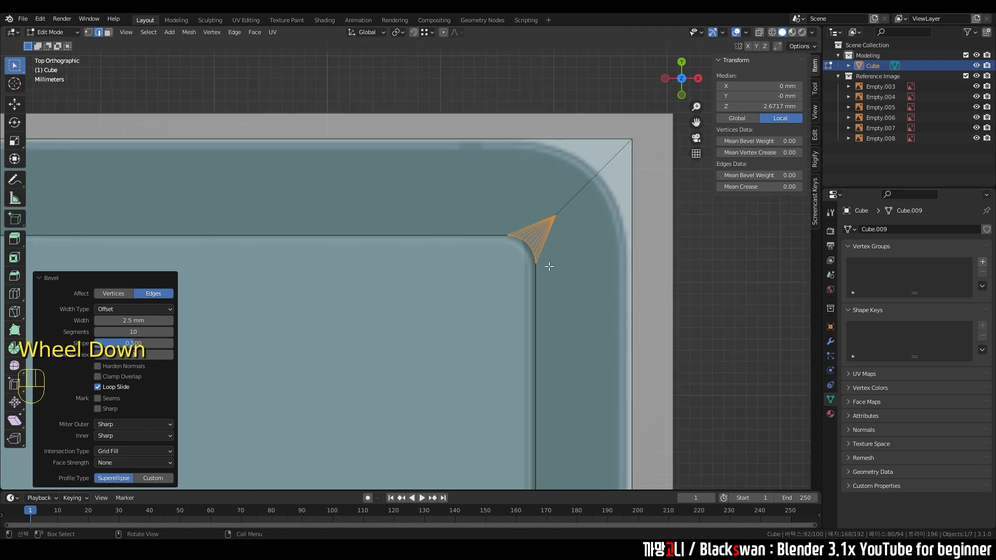
click(713, 271)
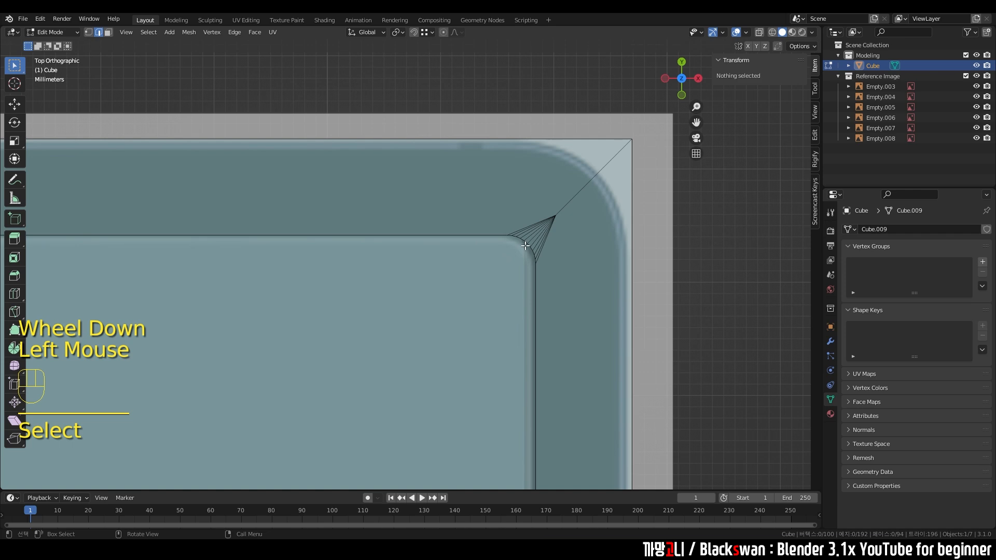
shift+middle_drag(526, 246, 451, 306)
scroll(571, 280, down, 1)
scroll(571, 280, down, 1)
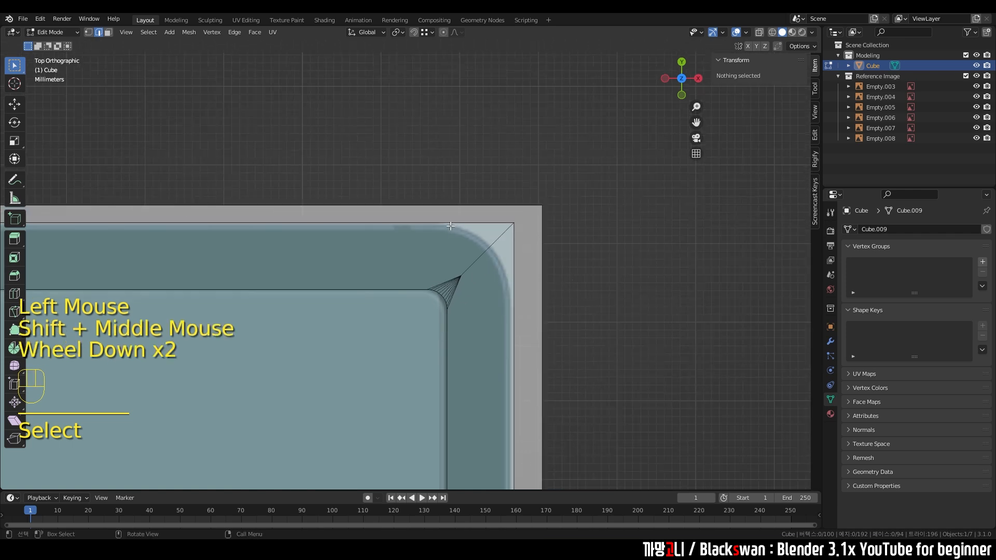
middle_drag(519, 285, 551, 191)
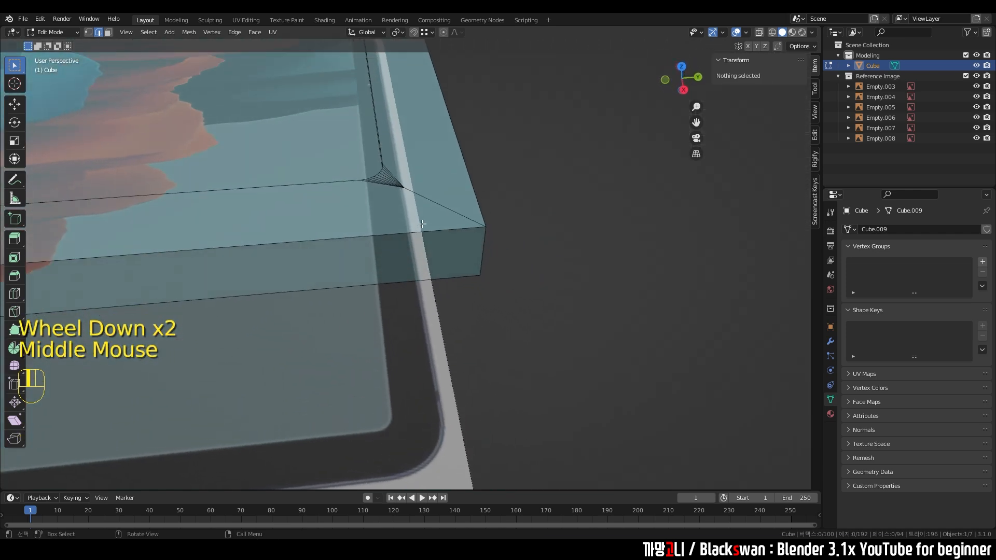
click(552, 191)
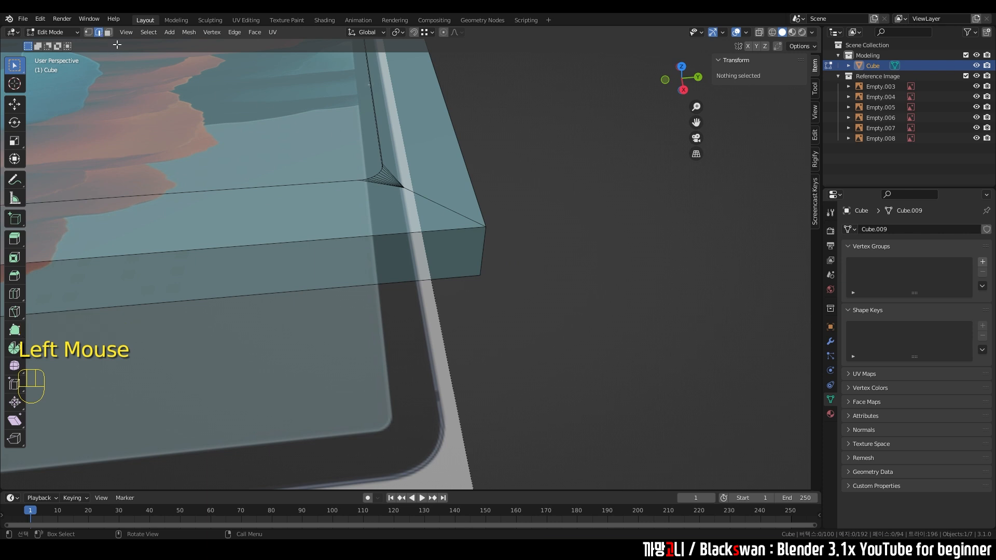
click(560, 209)
scroll(502, 207, down, 1)
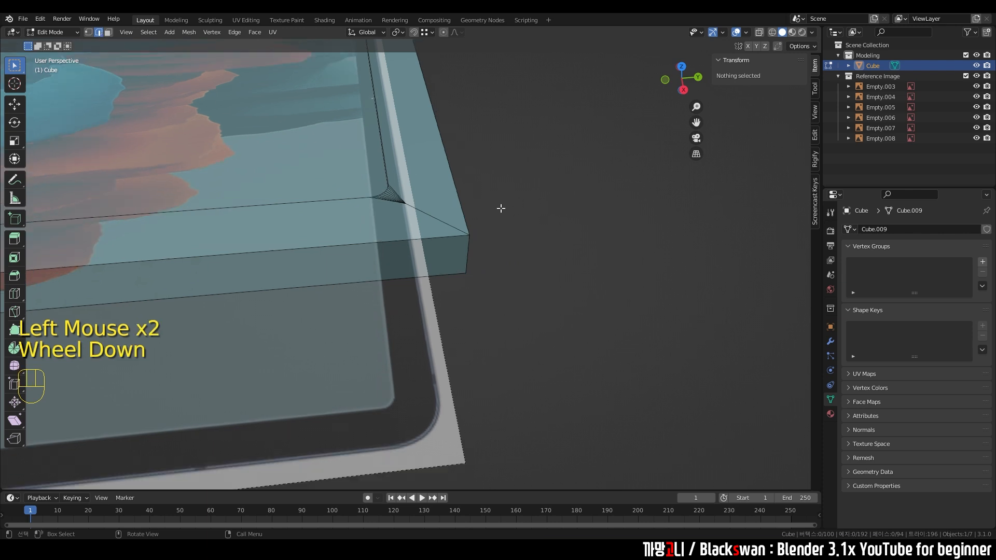
ctrl+alt+click(468, 247)
scroll(491, 260, down, 4)
shift+middle_drag(452, 269, 363, 269)
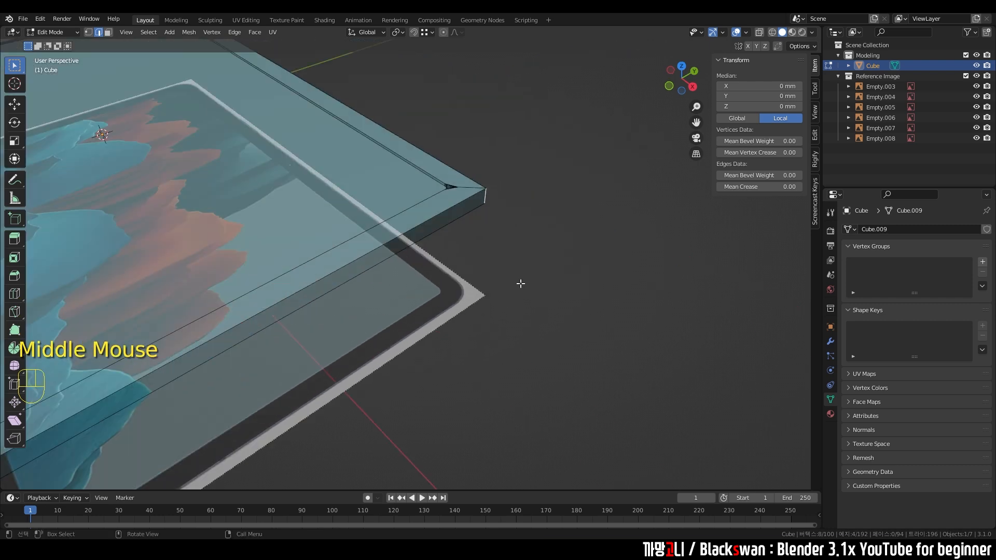
Step: In top view, bevel the four outer body corner edges by about 9.6 mm with 10 segments, following the reference's rounded corner
key(grave)
click(520, 226)
shift+middle_drag(349, 162, 486, 309)
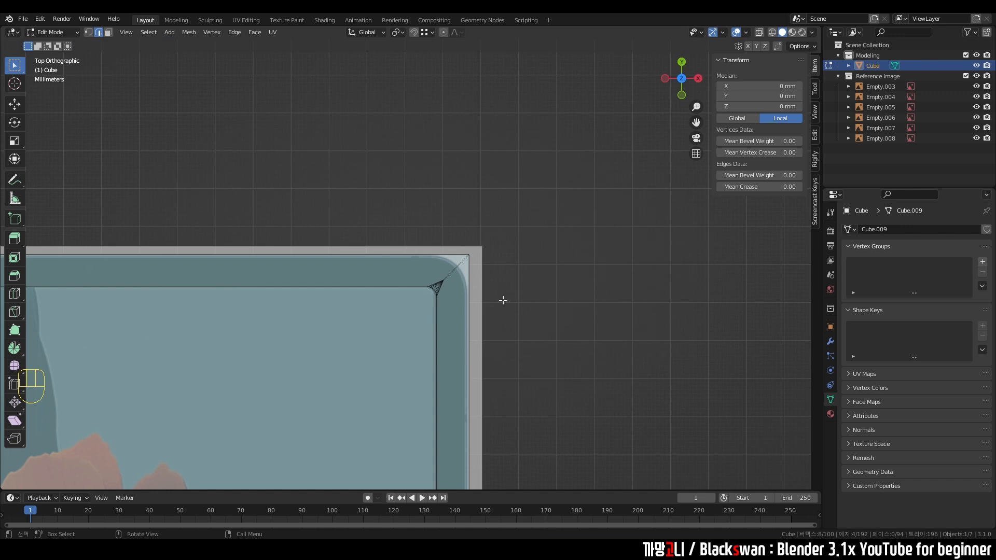
scroll(503, 300, up, 3)
shift+middle_drag(503, 300, 515, 227)
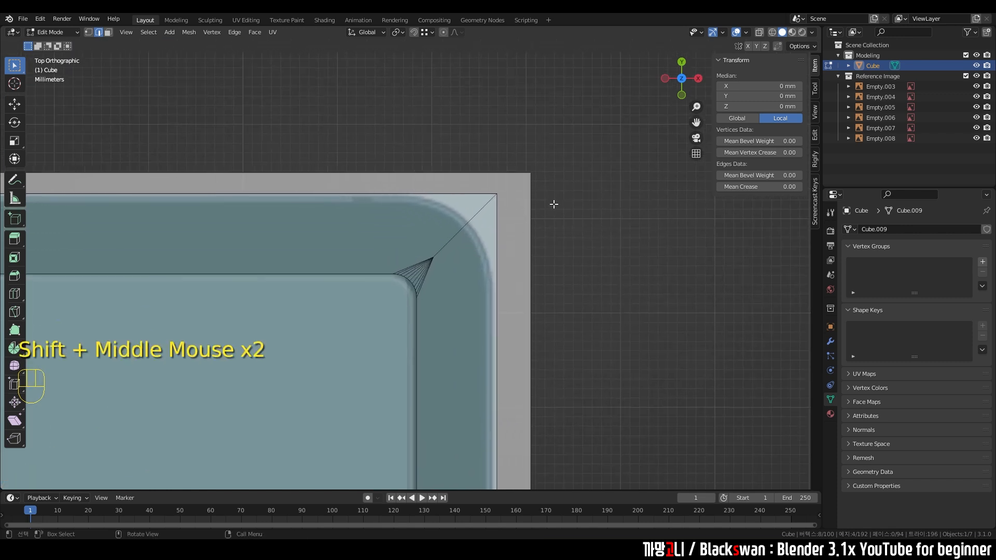
key(ctrl+b)
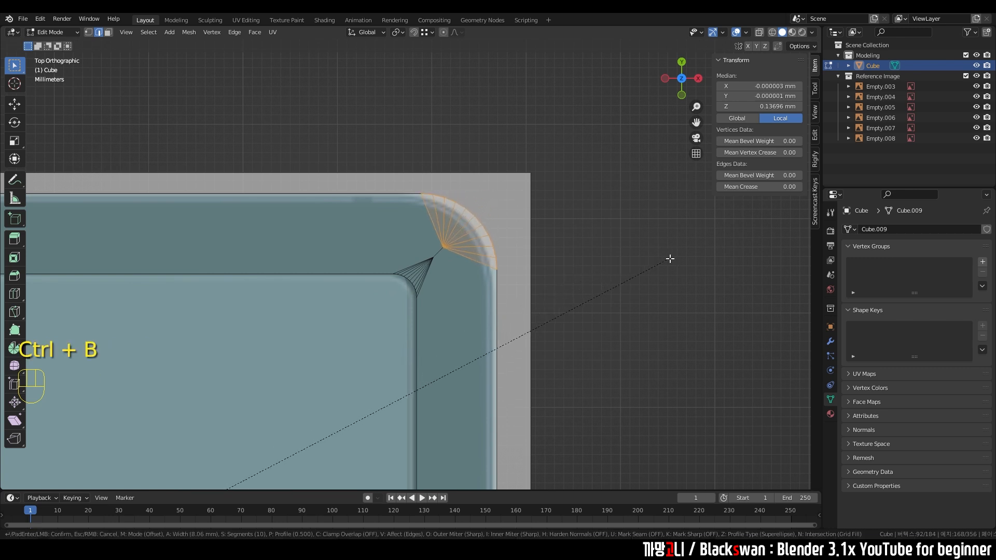
click(685, 256)
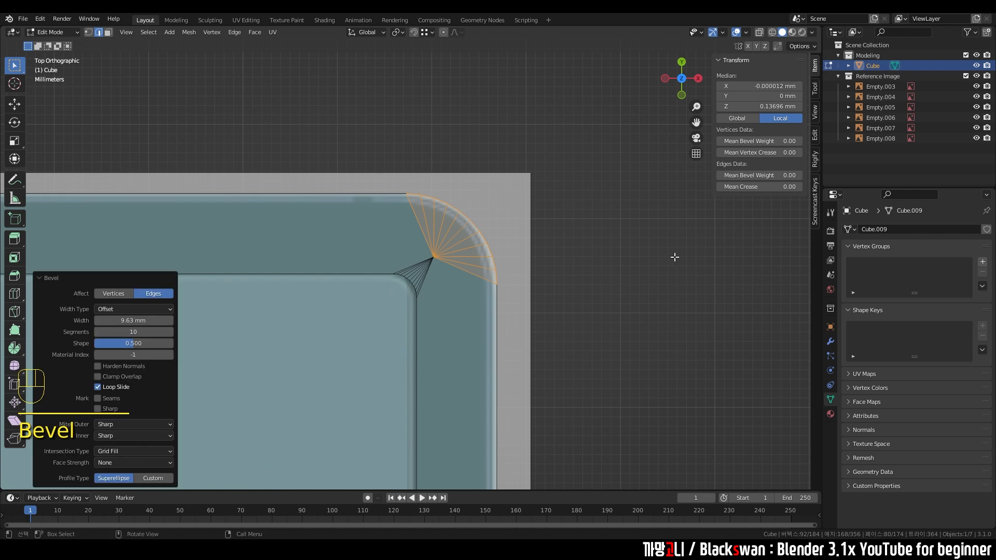
Step: Set the outer corner bevel's width to 9.5 mm
click(139, 320)
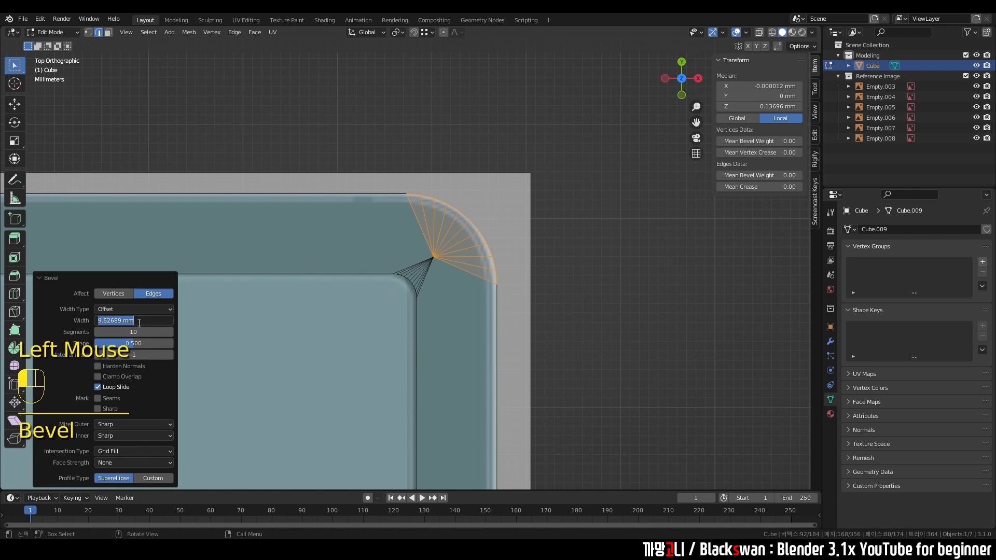
text(9)
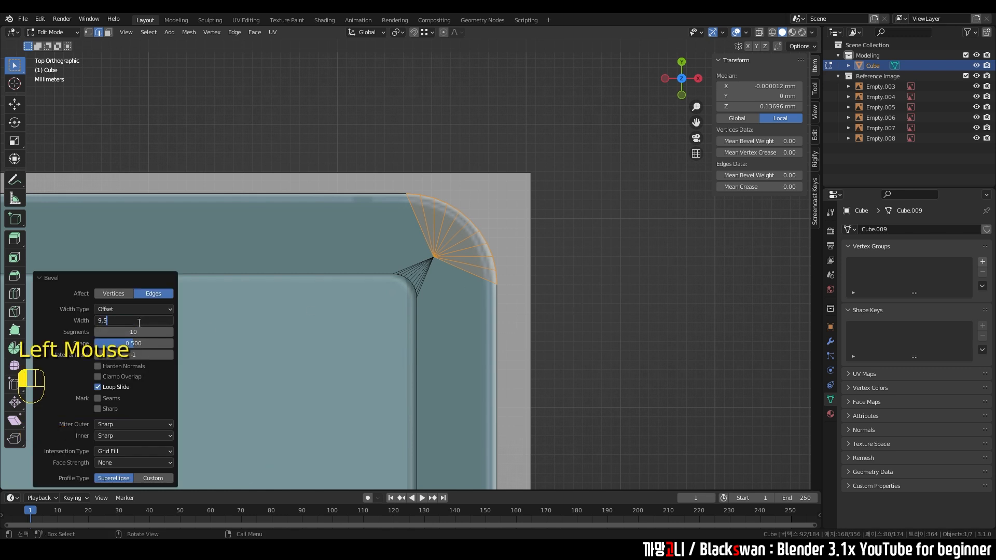
text(.5)
key(Return)
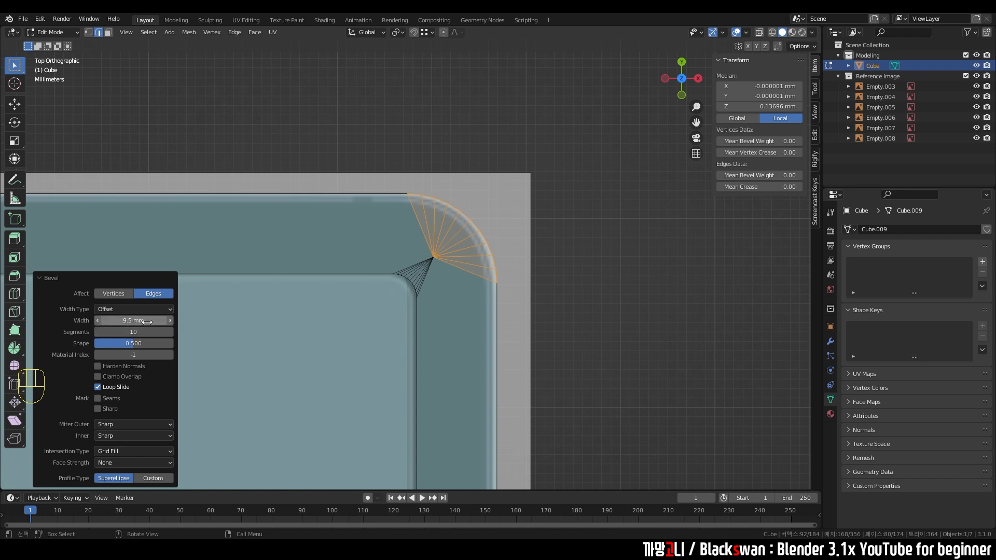
Step: Try a width of 9 mm for the outer corner bevel, and return it to 9.5 mm
click(147, 321)
text(9)
key(Return)
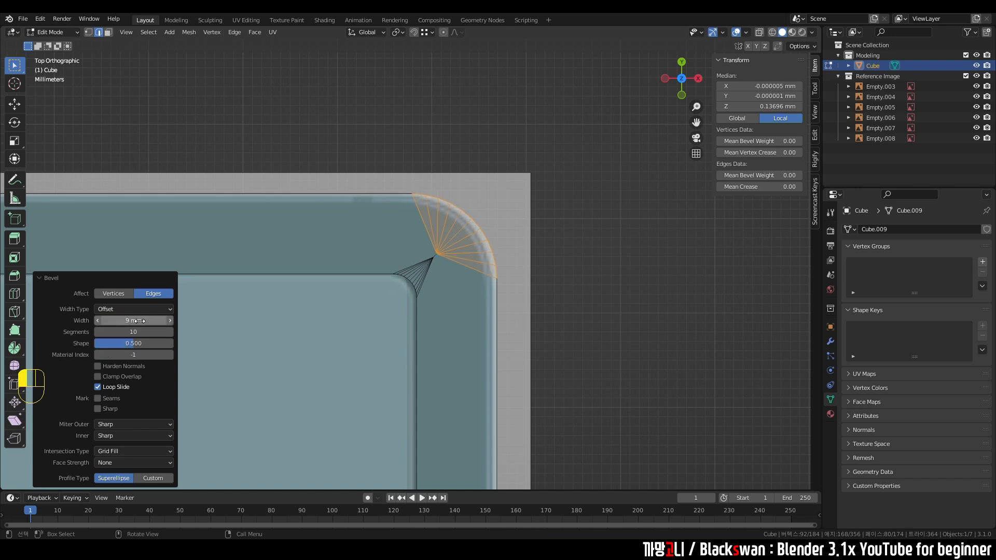
drag(139, 321, 148, 321)
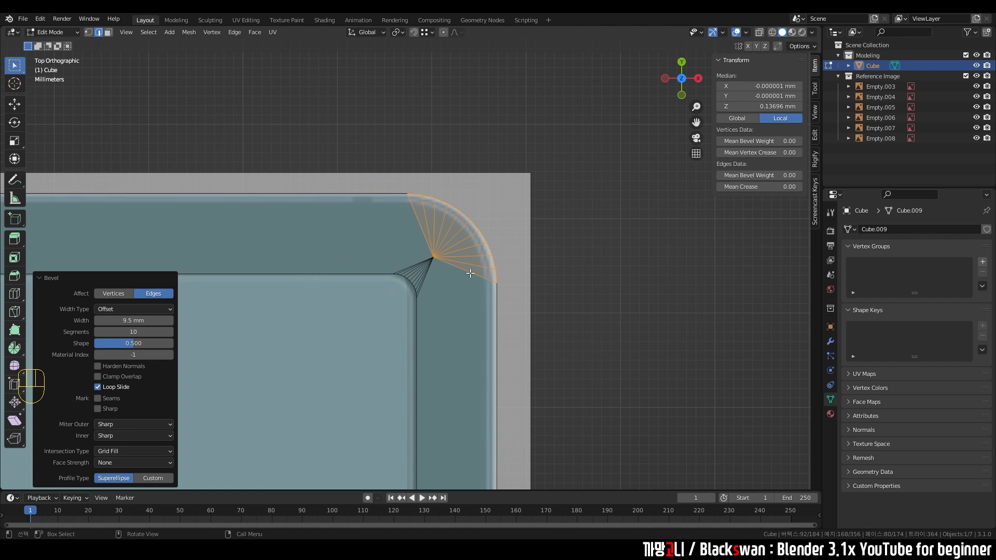
Step: Leave Edit Mode and examine the tablet body's rounded corners, isolated in local view and over the reference image from the top
click(470, 274)
key(Tab)
click(623, 316)
scroll(622, 316, down, 1)
middle_drag(622, 316, 535, 267)
click(443, 347)
scroll(443, 348, down, 2)
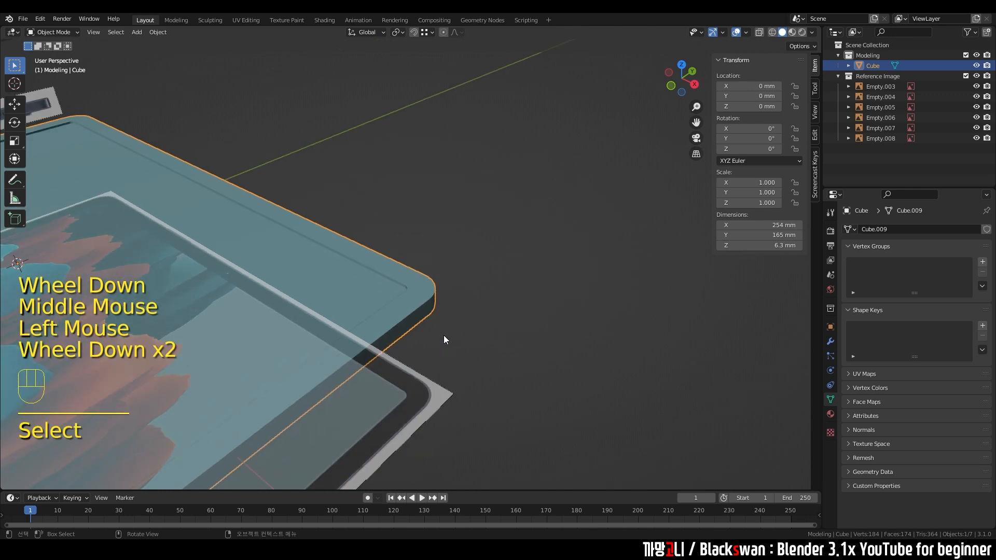
key(slash)
click(647, 350)
scroll(622, 337, up, 1)
shift+middle_drag(623, 337, 558, 307)
middle_drag(557, 306, 541, 264)
key(slash)
key(grave)
scroll(470, 234, up, 2)
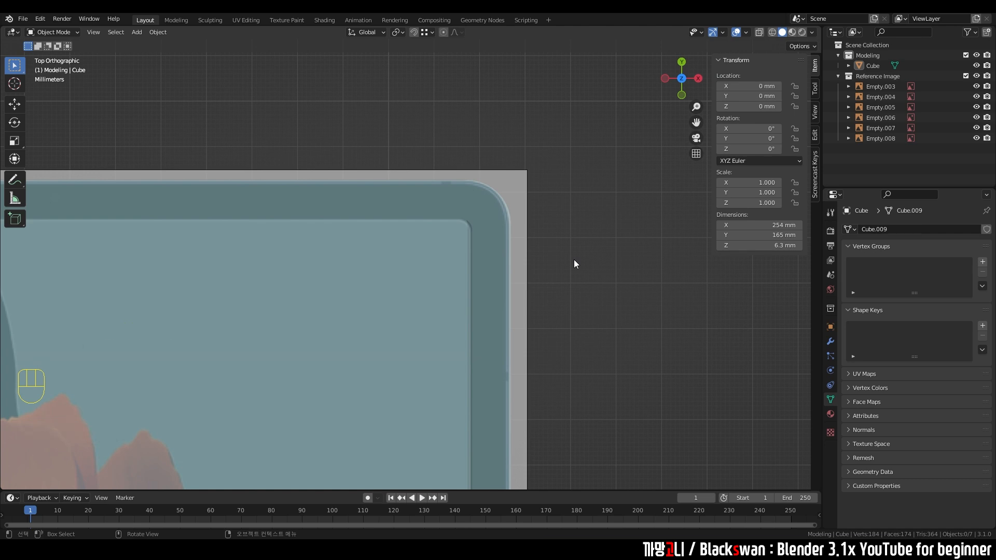
Step: Enter Edit Mode on the tablet body and select the thin side-wall face loop around the screen recess in face mode
middle_drag(574, 259, 483, 307)
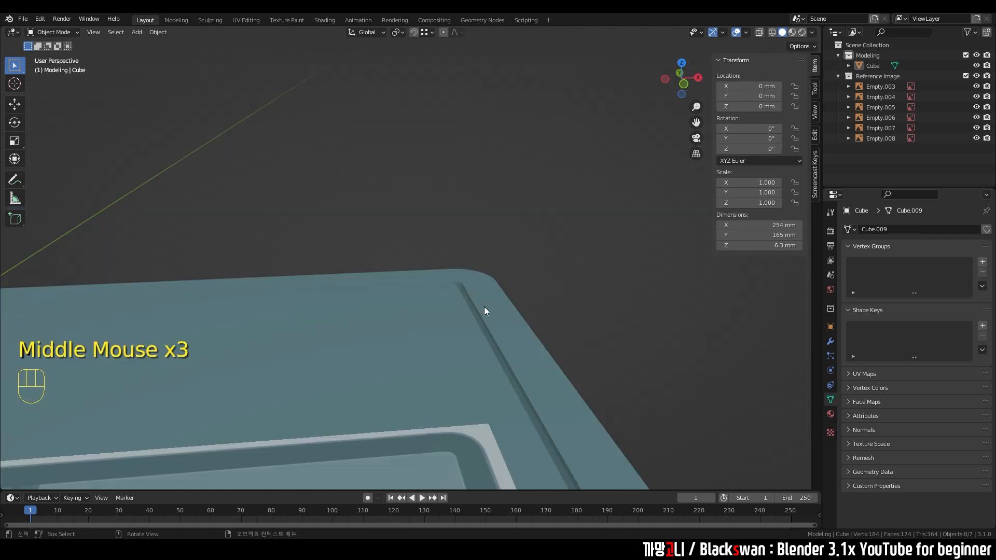
click(476, 311)
shift+middle_drag(475, 311, 489, 338)
scroll(532, 324, up, 1)
click(610, 236)
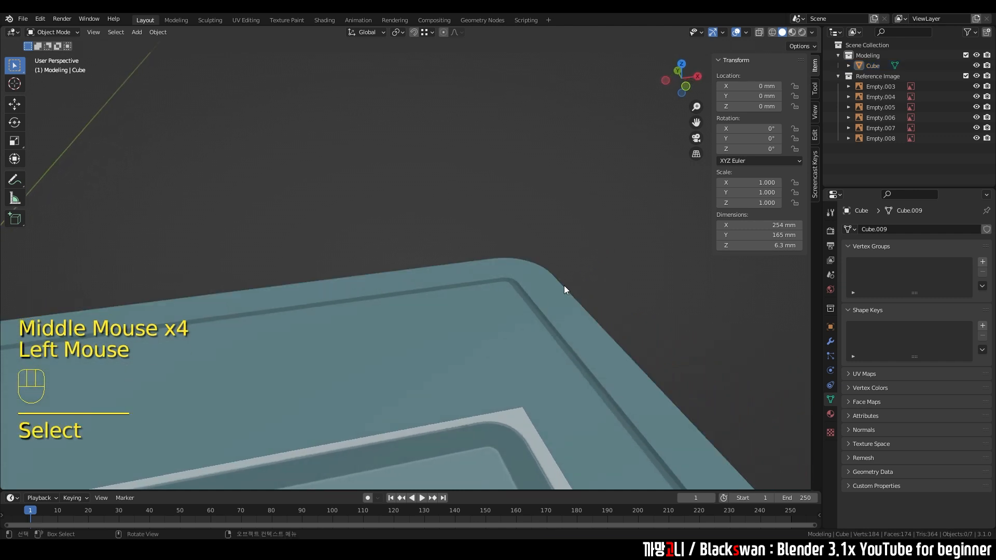
click(538, 300)
key(Tab)
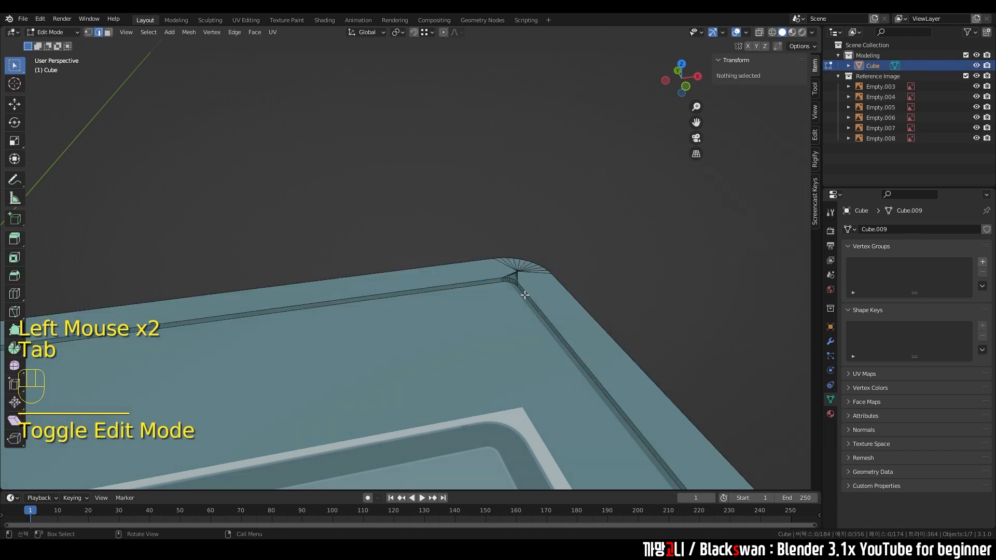
click(482, 211)
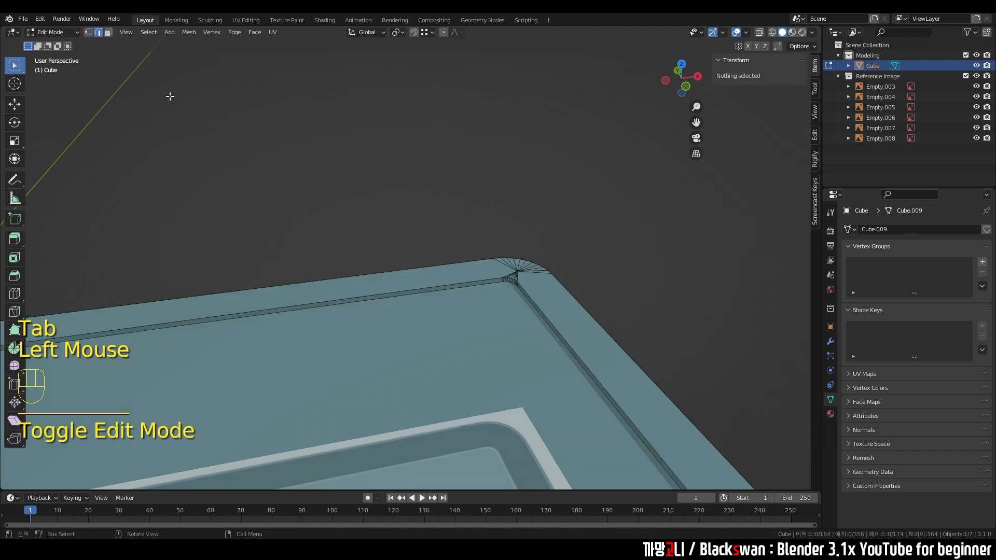
click(108, 33)
middle_drag(542, 261, 518, 273)
scroll(585, 284, up, 3)
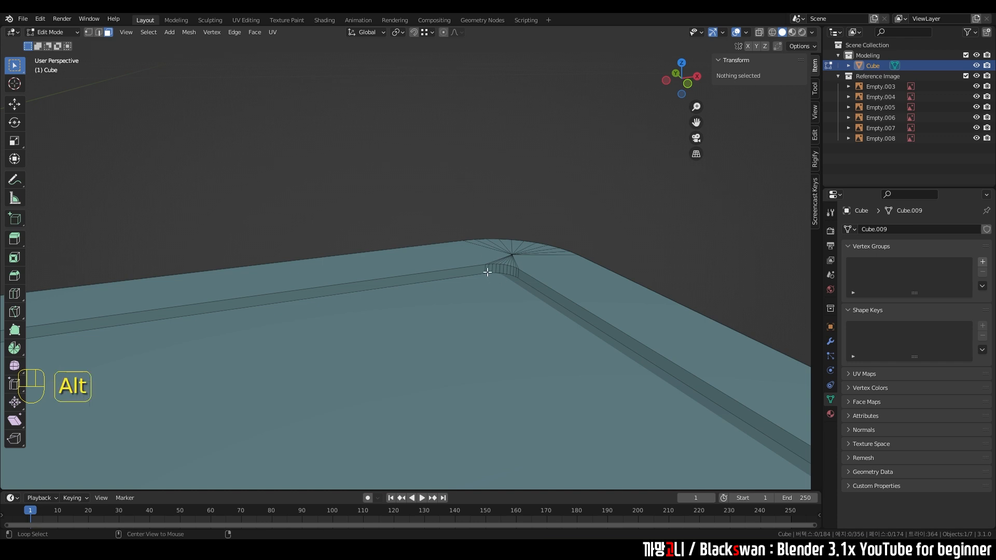
alt+click(484, 269)
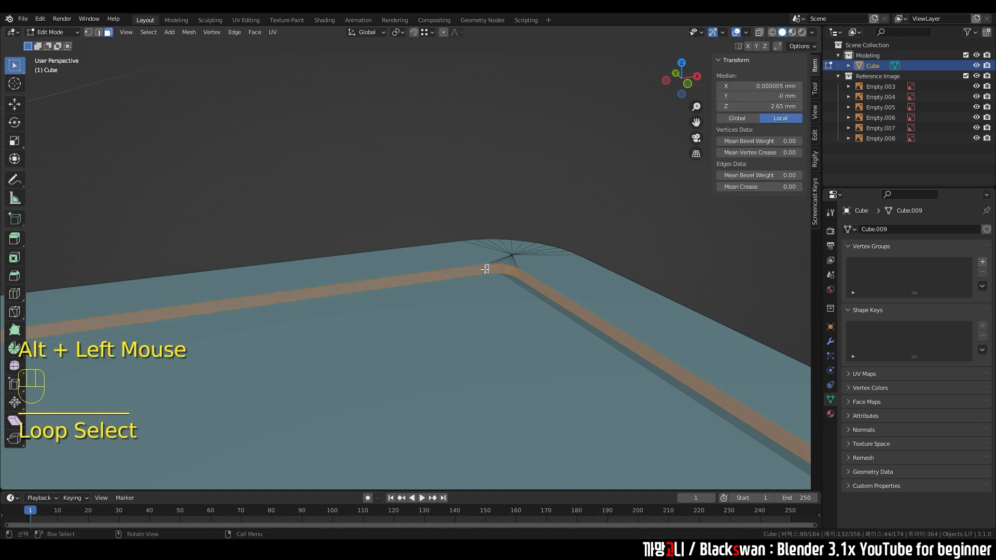
Step: Examine the selected side-wall face loop all around the screen recess
scroll(485, 308, down, 3)
middle_drag(485, 308, 297, 290)
shift+middle_drag(304, 249, 524, 247)
shift+middle_drag(260, 216, 436, 236)
middle_drag(371, 223, 475, 192)
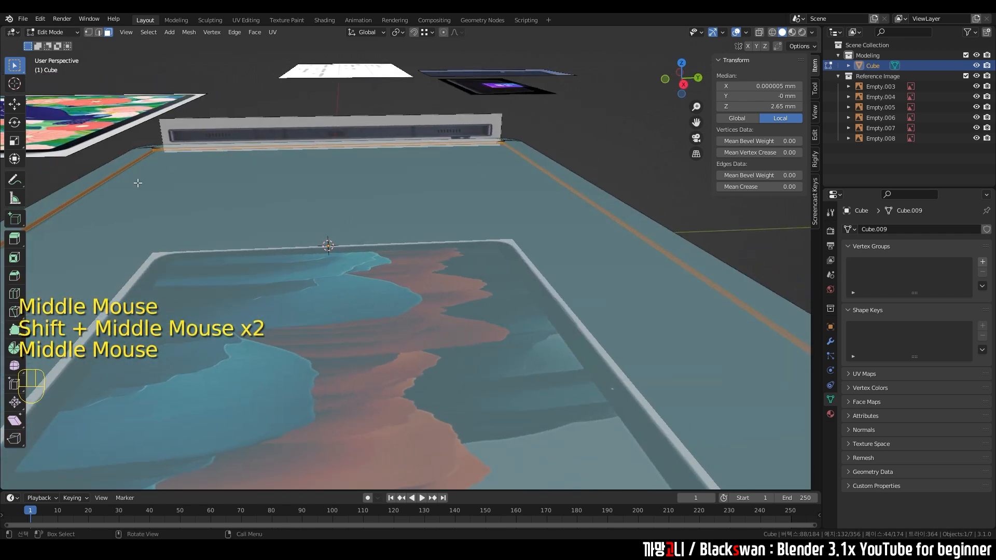
middle_drag(189, 140, 429, 213)
key(s)
shift+middle_drag(560, 203, 492, 218)
scroll(519, 208, up, 3)
mouse_move(493, 217)
middle_down()
mouse_move(483, 213)
mouse_move(506, 204)
mouse_move(503, 231)
middle_up()
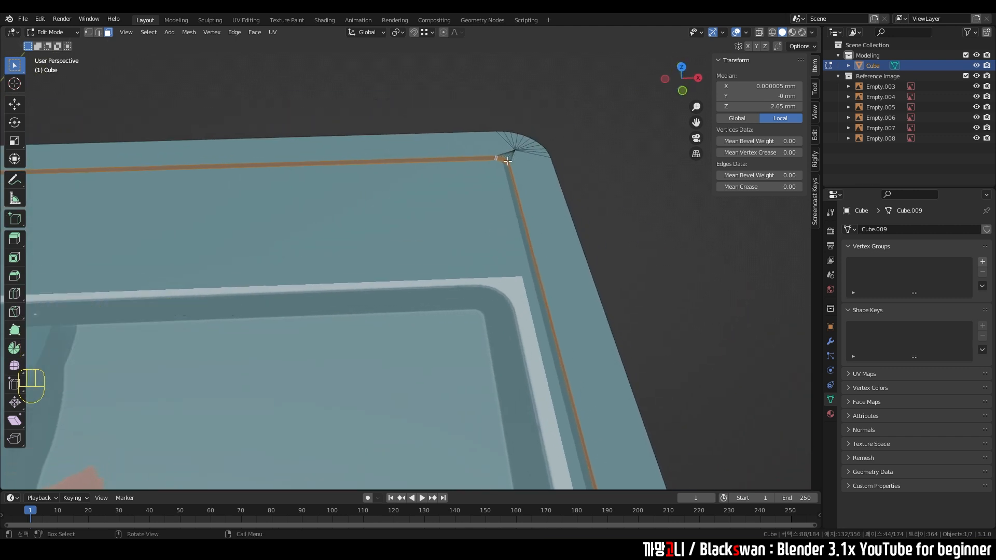
Step: Duplicate the selected recess side-wall faces in place, trying a small move of the copy and undoing it
key(shift+d)
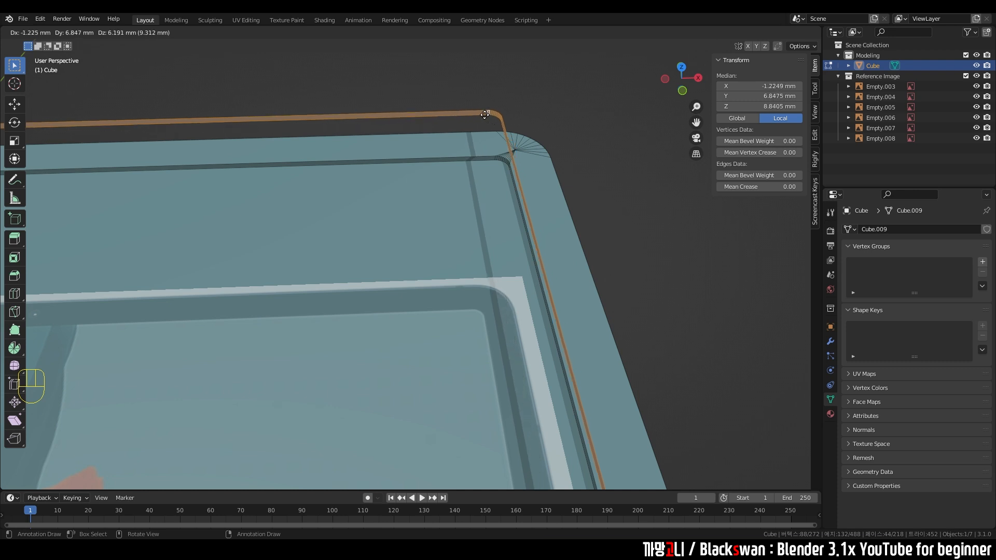
right_click(451, 121)
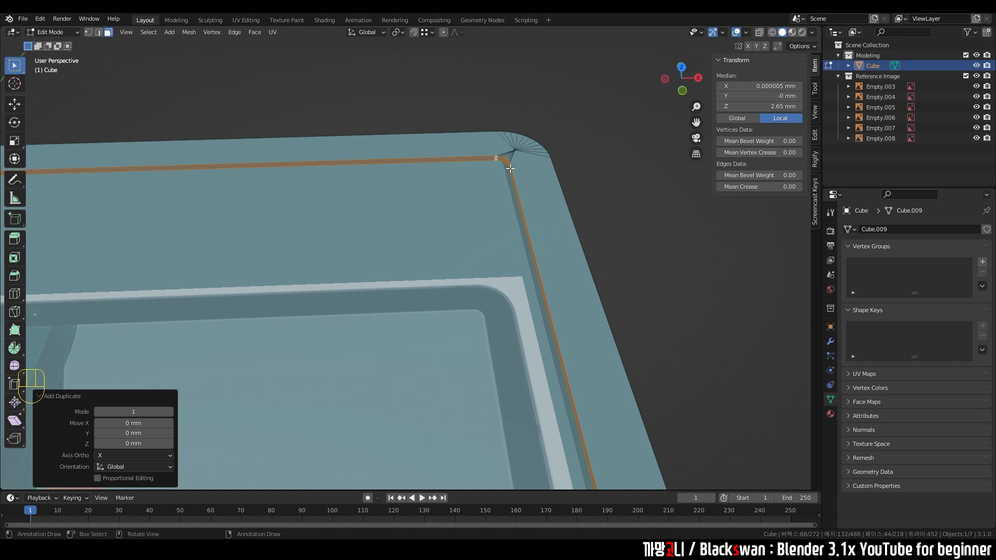
scroll(510, 169, up, 3)
shift+middle_drag(545, 142, 450, 217)
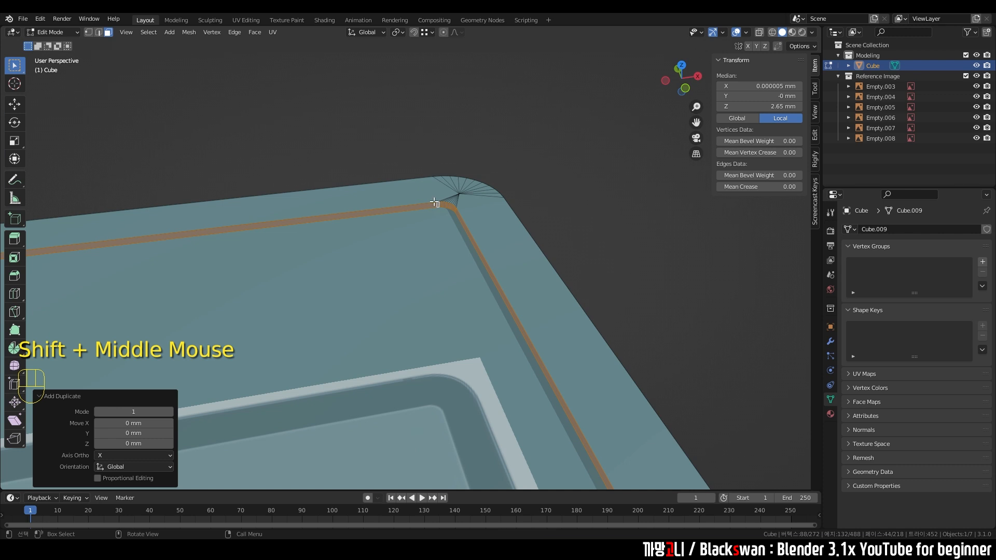
key(g)
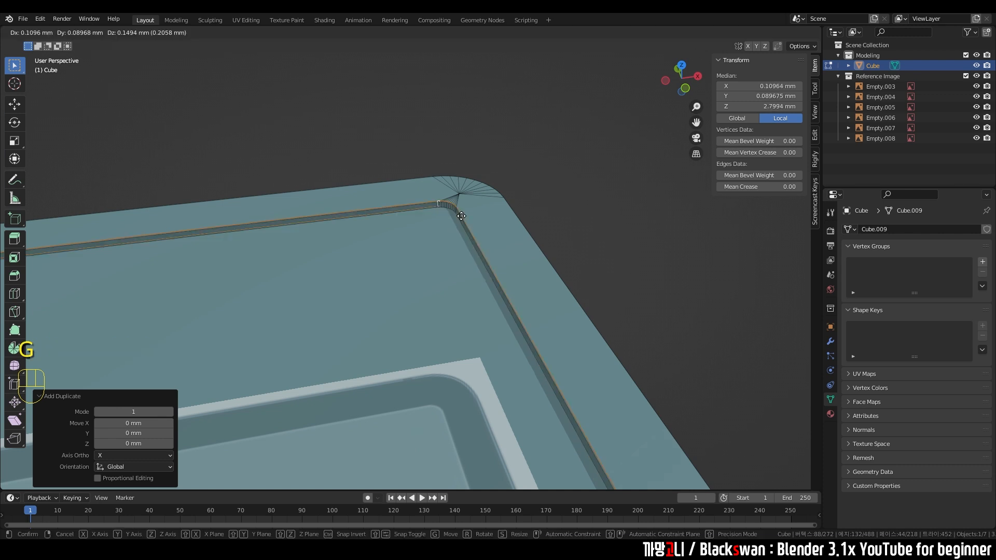
key(ctrl+z)
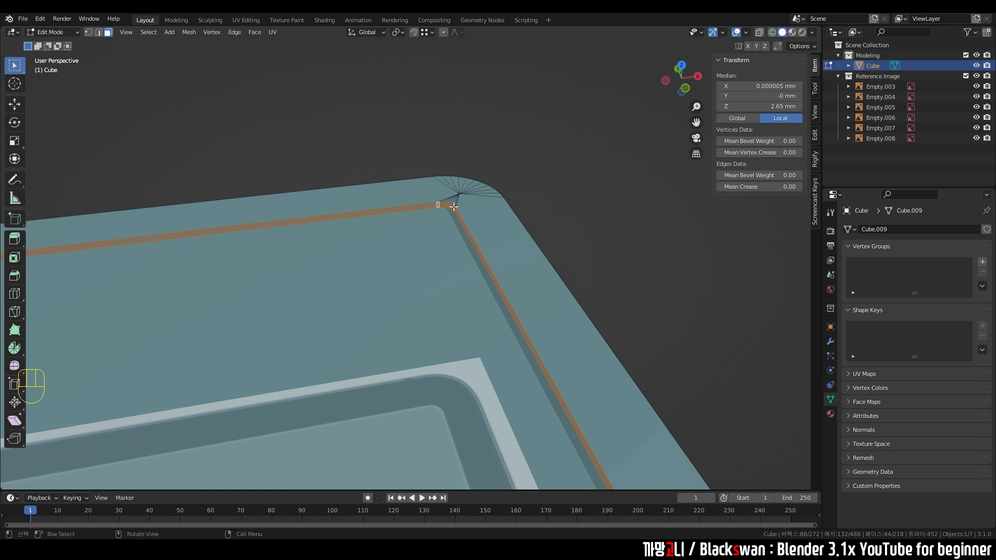
Step: Separate the duplicated side-wall faces by selection into their own object and return to Object Mode
key(p)
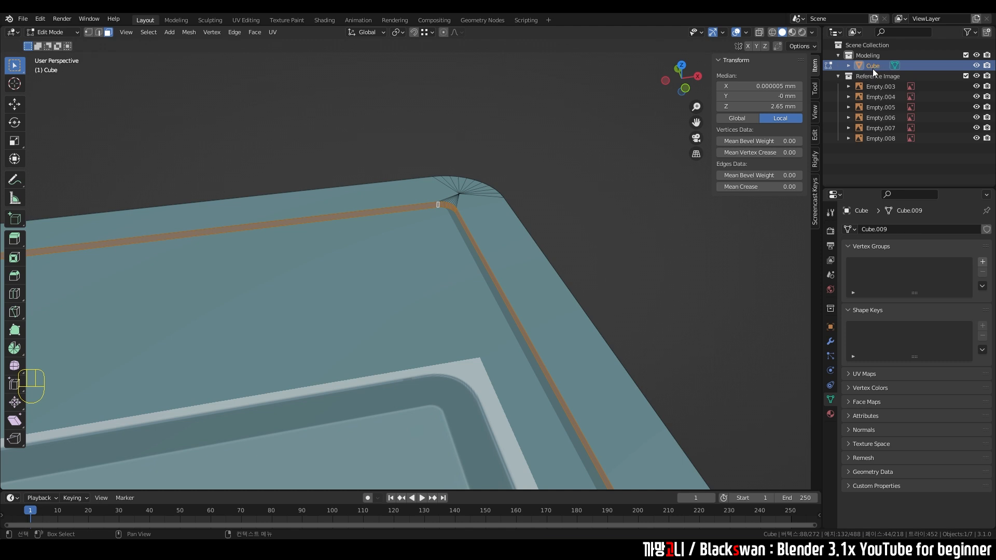
key(p)
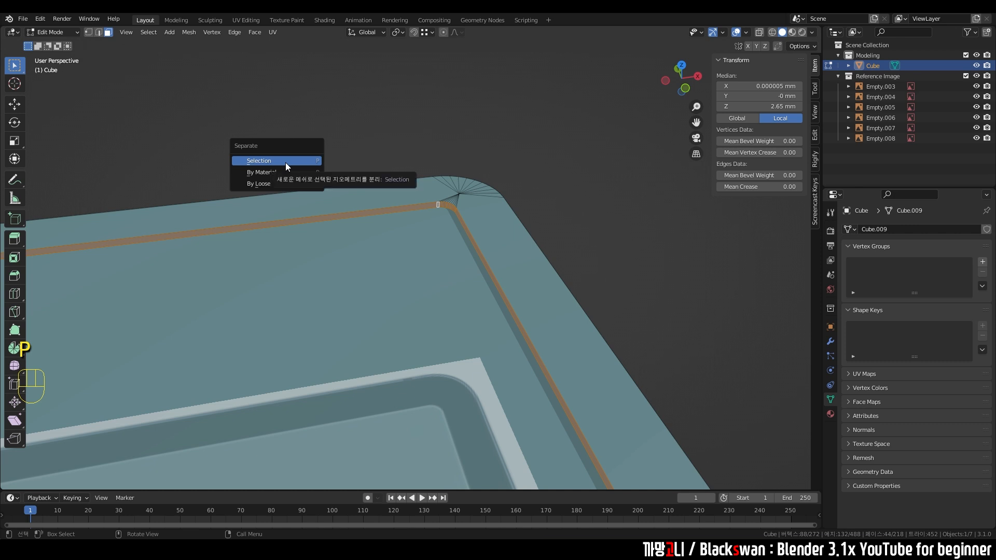
click(285, 162)
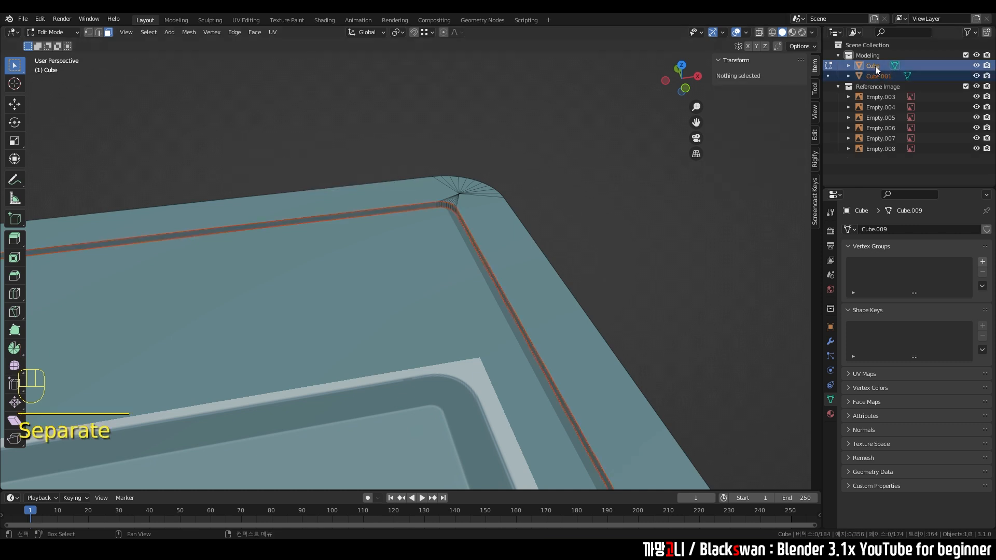
click(54, 32)
click(53, 45)
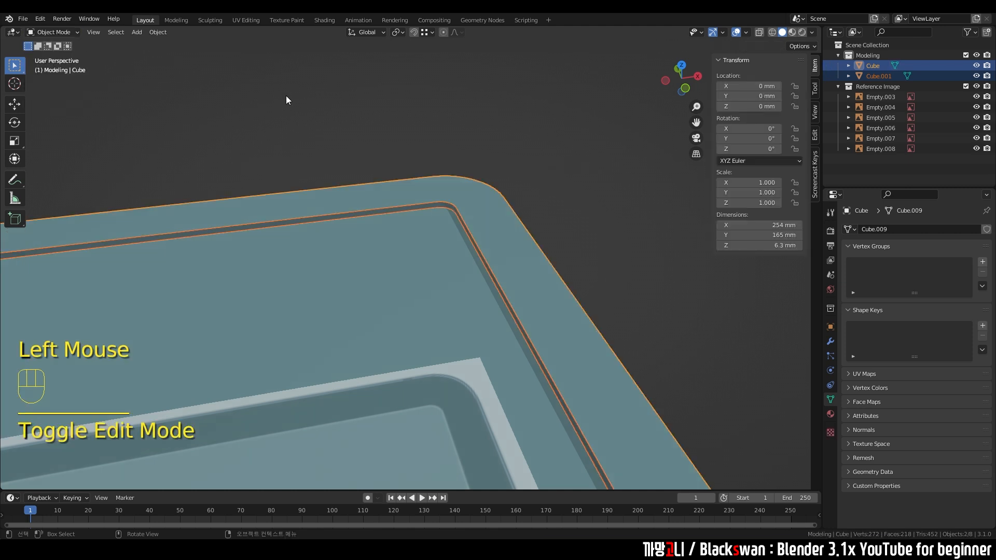
Step: Check that the tablet body and the separated side-wall strip can be selected as independent objects
click(532, 142)
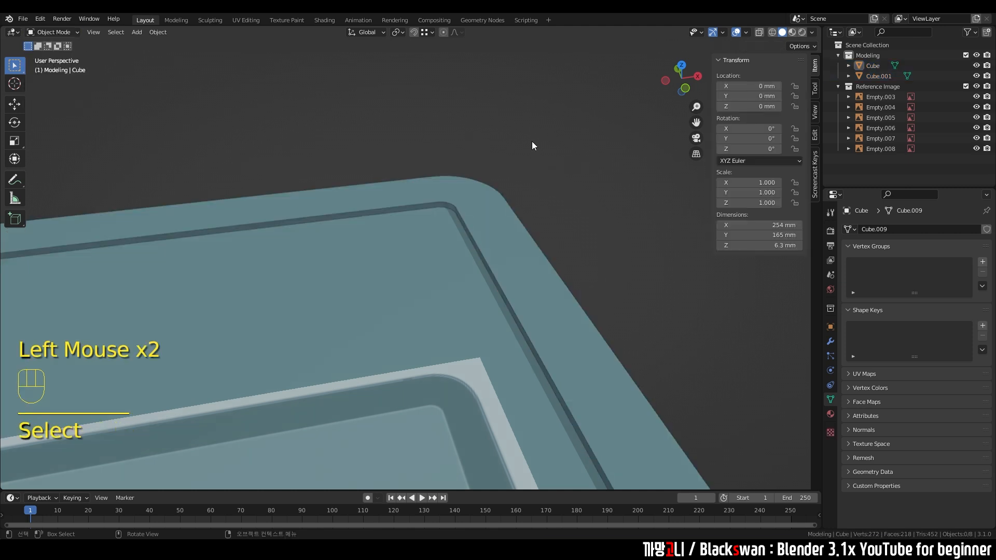
click(489, 201)
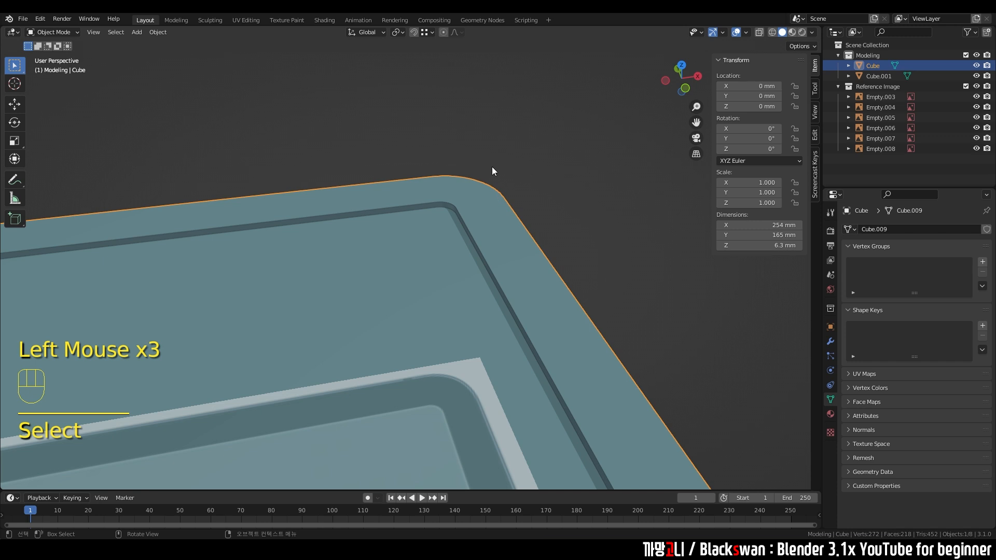
click(446, 206)
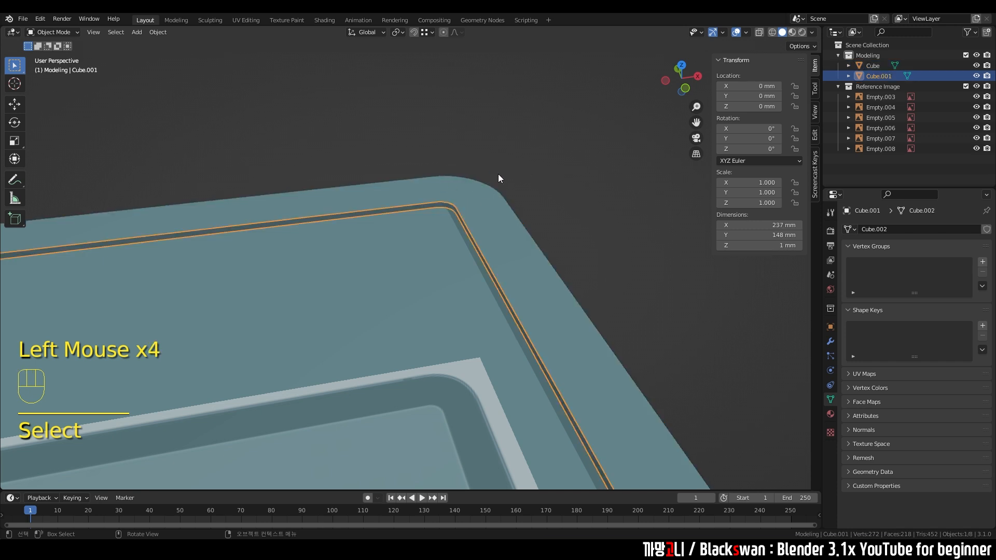
key(g)
key(ctrl+z)
click(549, 123)
click(497, 203)
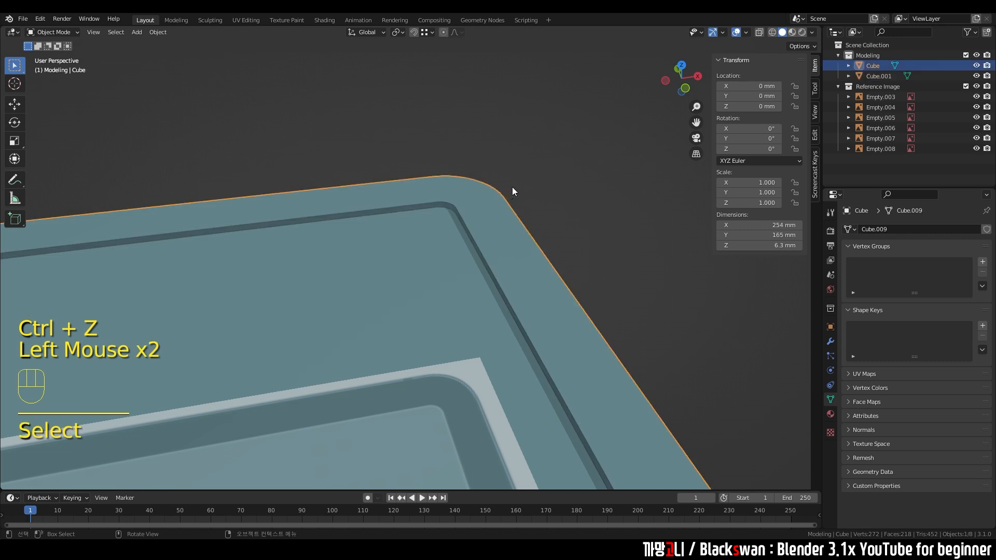
scroll(539, 184, down, 2)
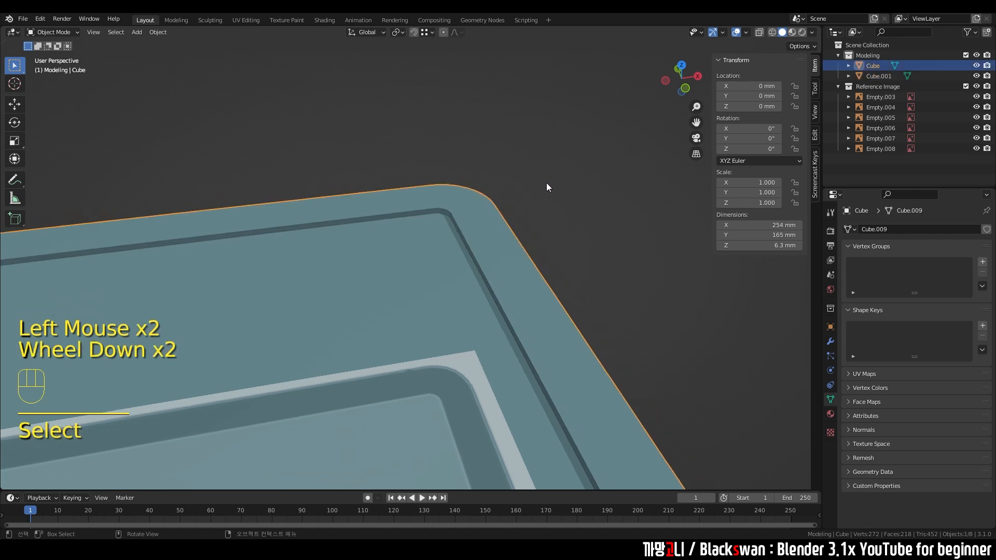
Step: Rename the main tablet object as Body
click(875, 76)
click(876, 67)
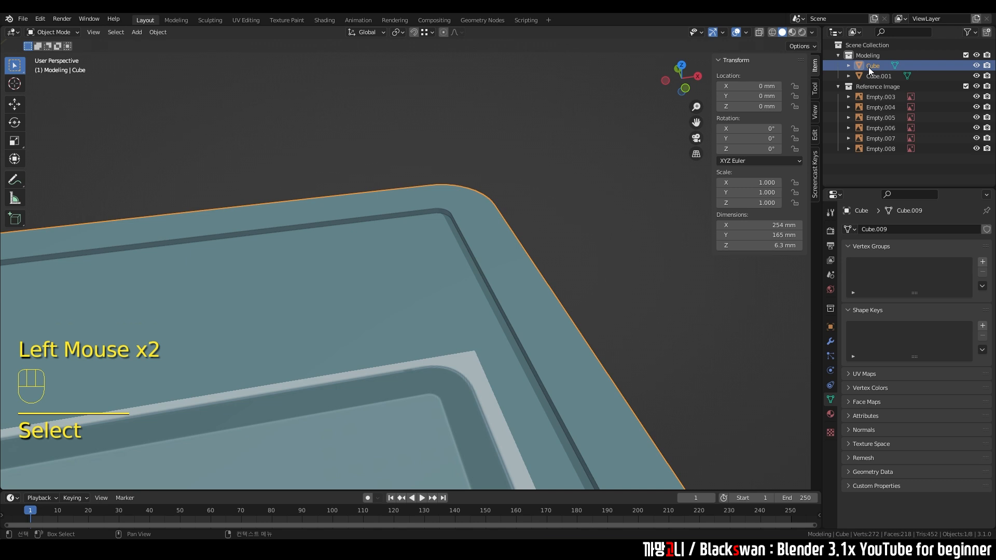
key(F2)
text(df)
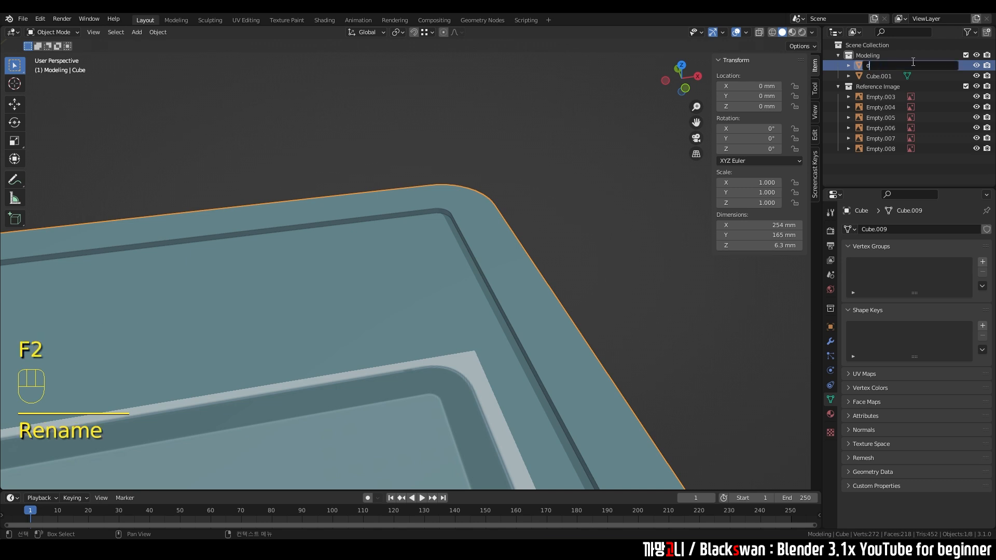
key(BackSpace)
key(BackSpace)
text(Body)
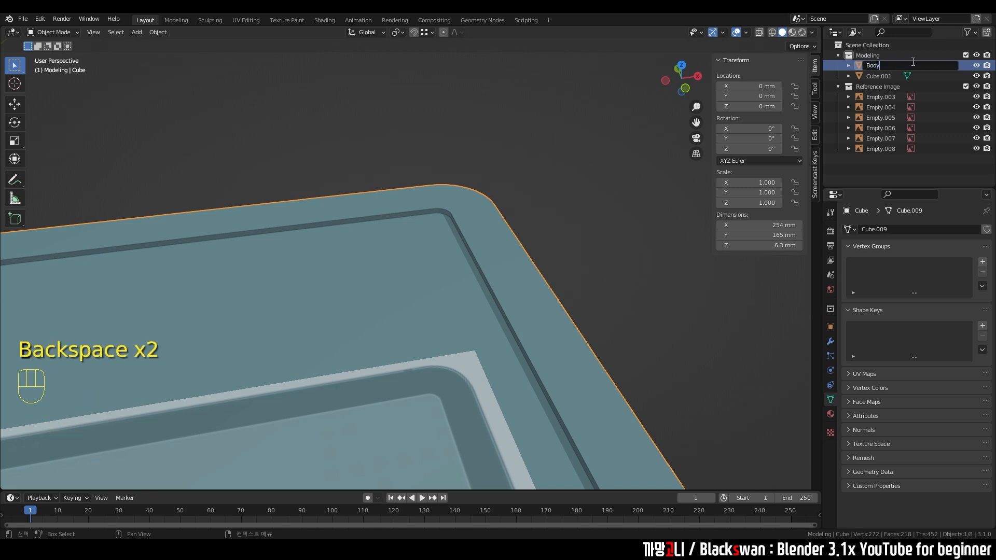
key(Return)
click(672, 165)
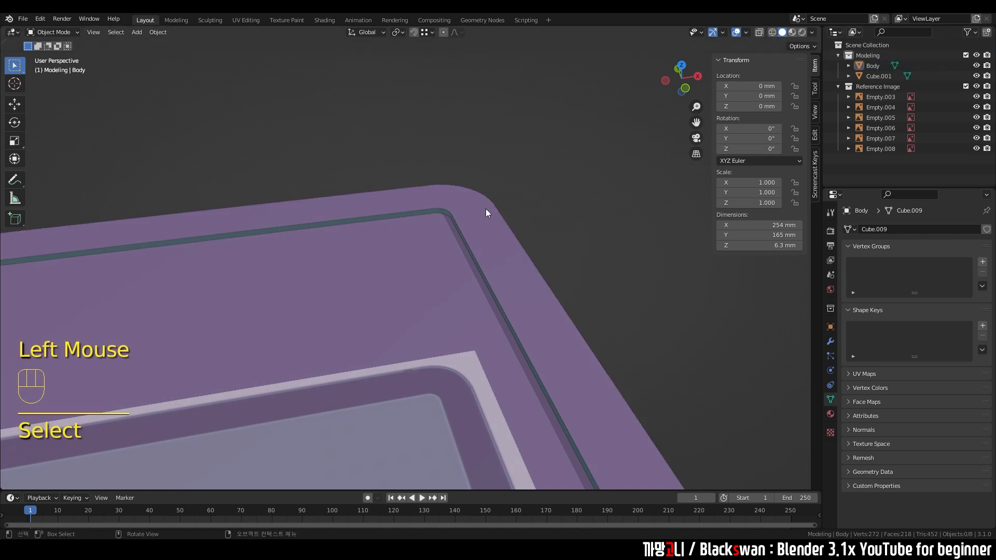
Step: Rename the separated side-wall strip object as Display and clear the selection
double_click(439, 211)
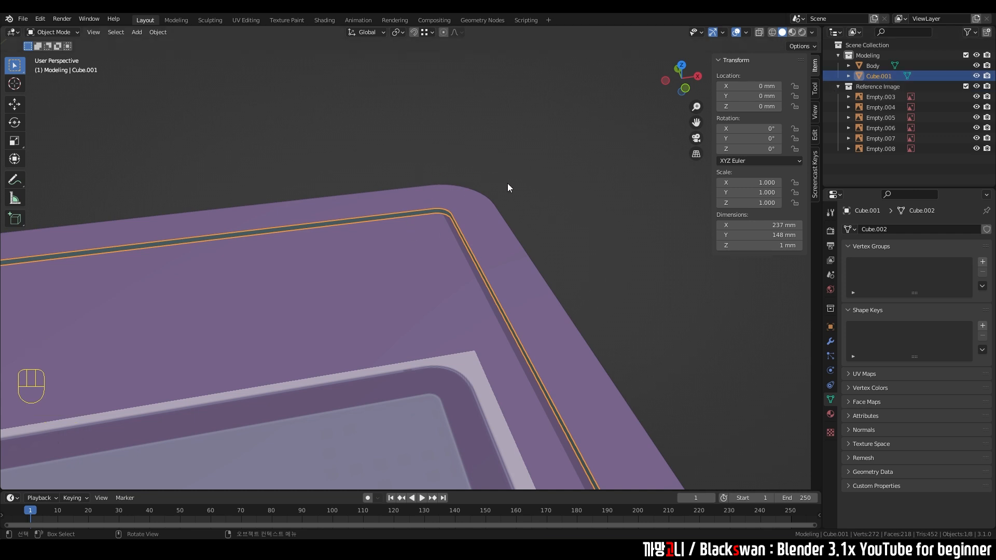
key(F2)
text(Display)
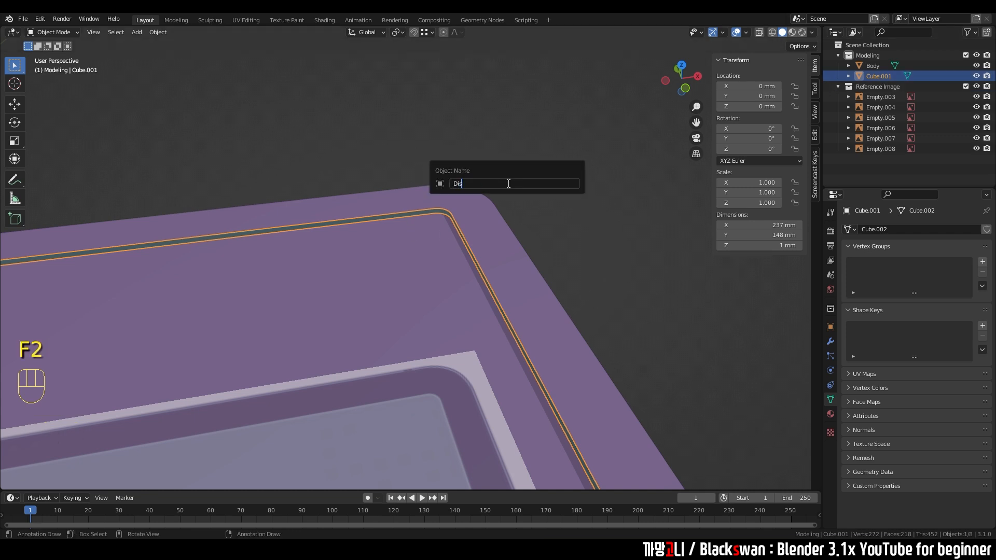
key(Return)
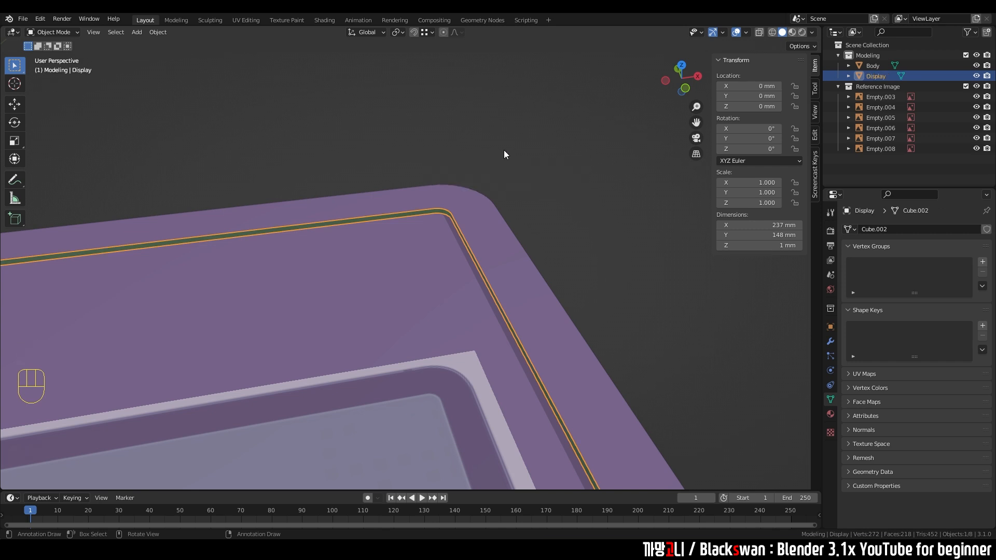
click(538, 154)
click(550, 173)
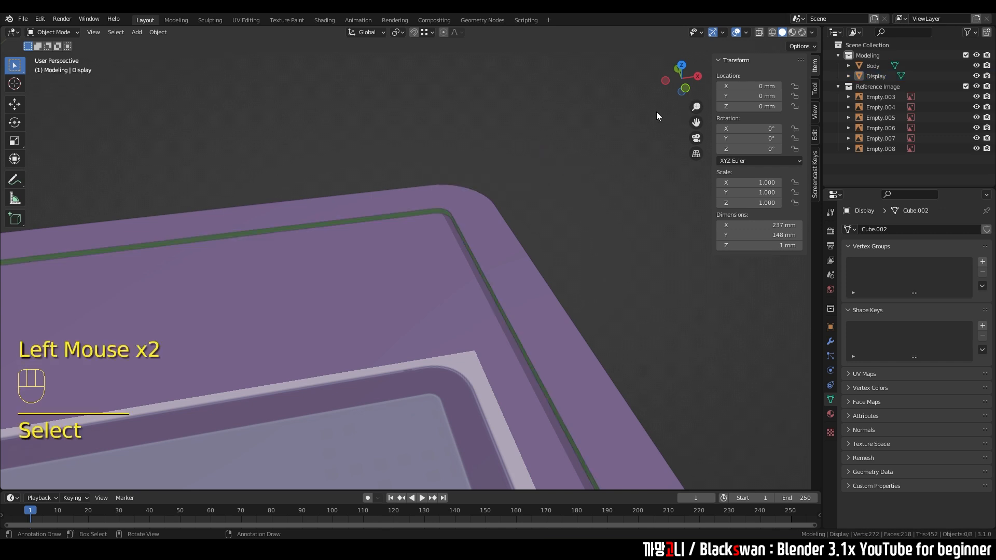
Step: Examine the Display strip along the corner of the tablet's screen recess from several angles
click(446, 213)
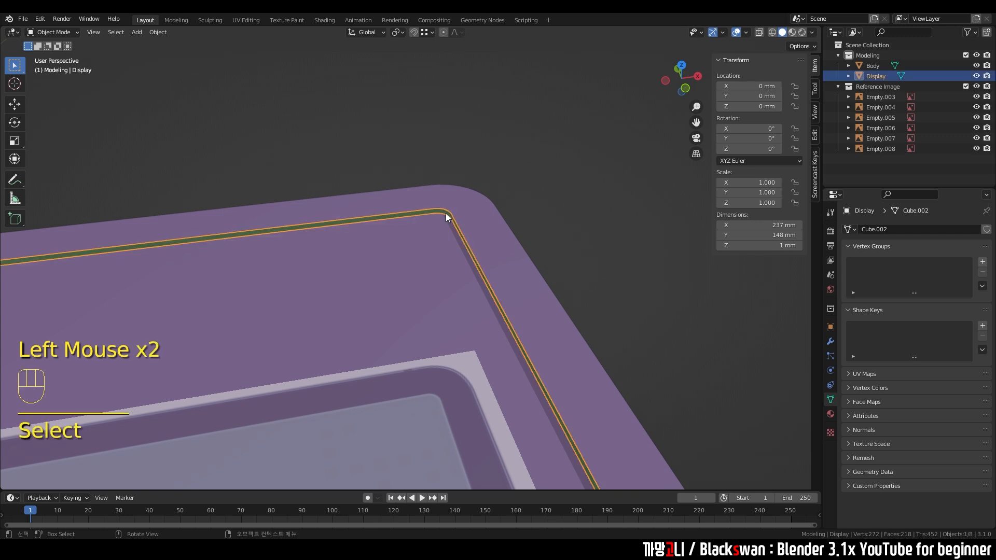
shift+middle_drag(472, 224, 522, 181)
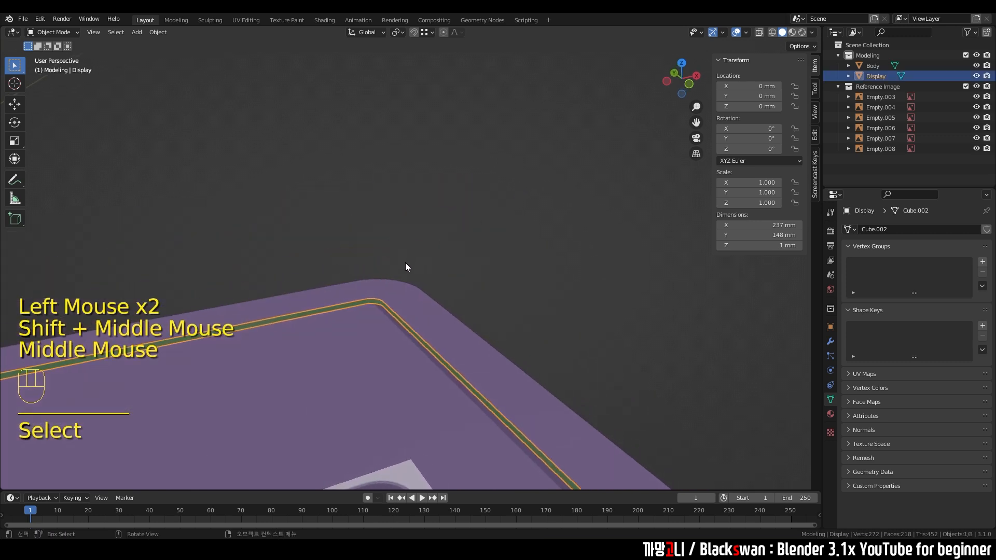
scroll(406, 262, down, 2)
shift+middle_drag(410, 286, 459, 267)
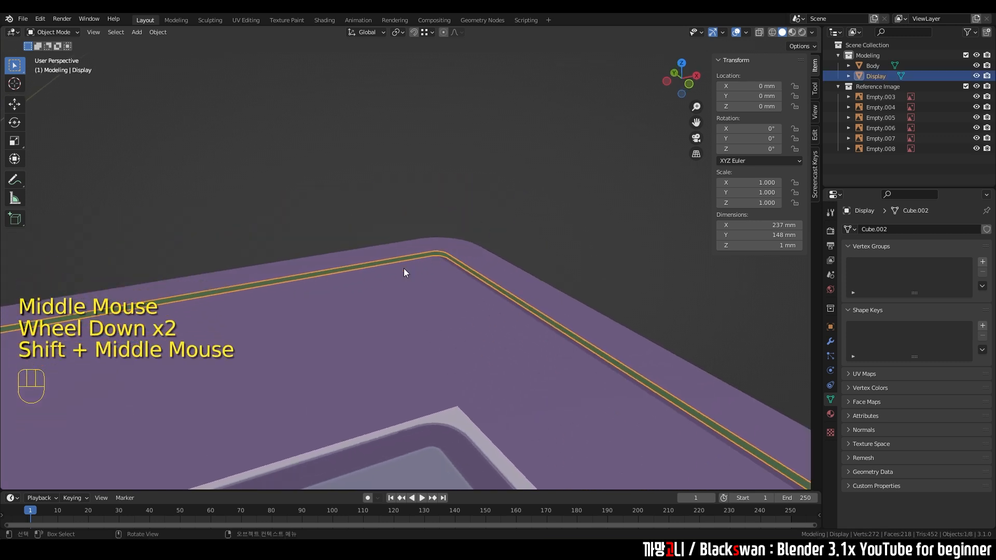
scroll(488, 262, down, 3)
middle_drag(506, 253, 516, 237)
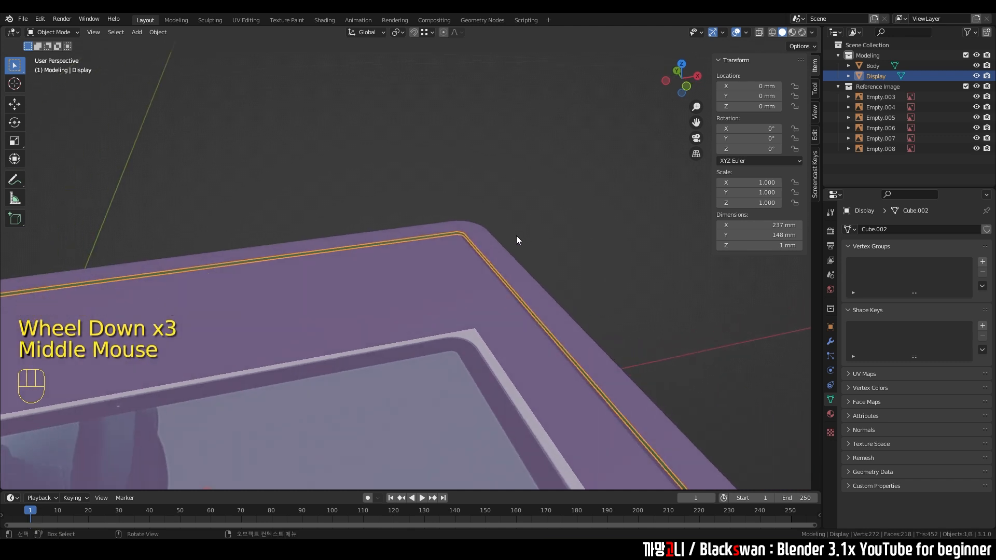
scroll(521, 229, up, 2)
click(546, 193)
click(473, 228)
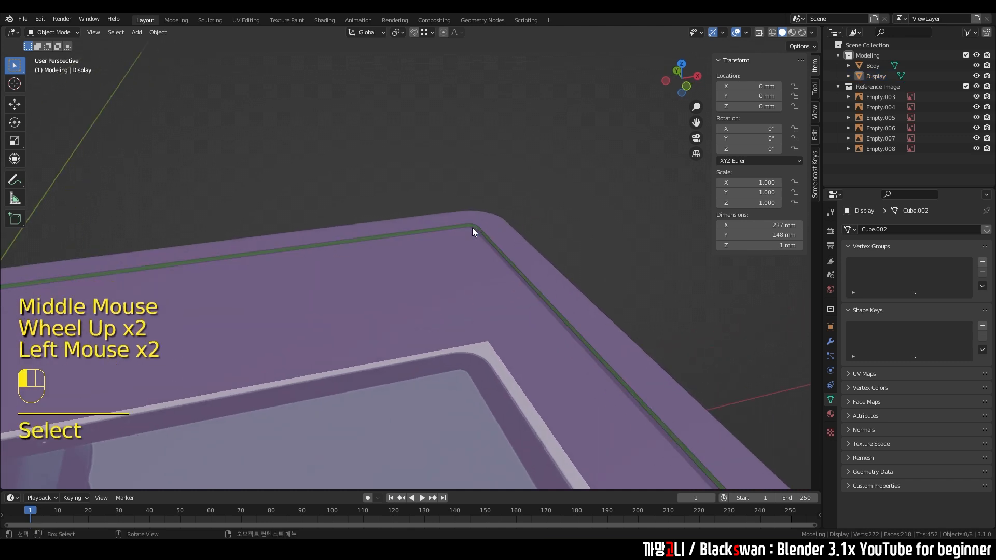
Step: Select the Display strip and isolate it in Local View
click(472, 226)
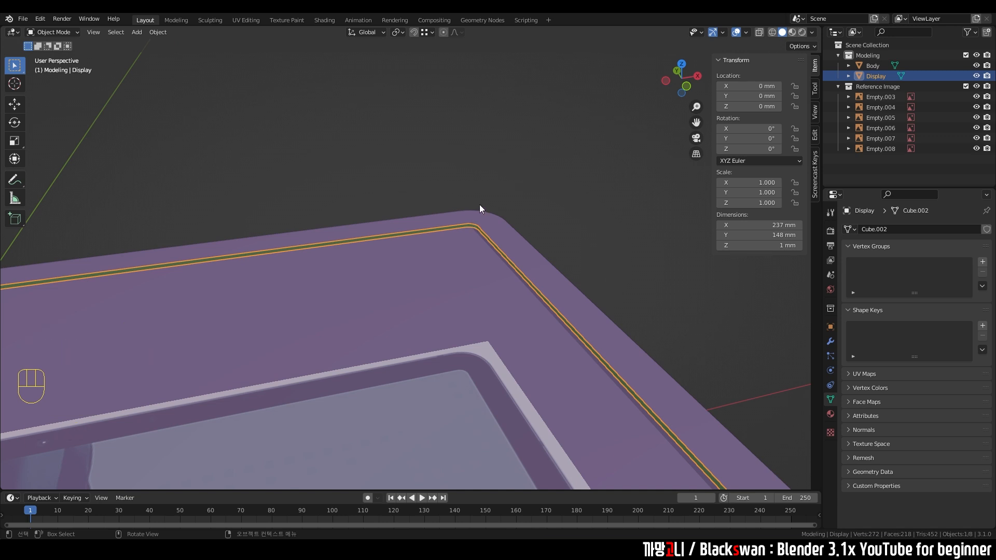
click(487, 167)
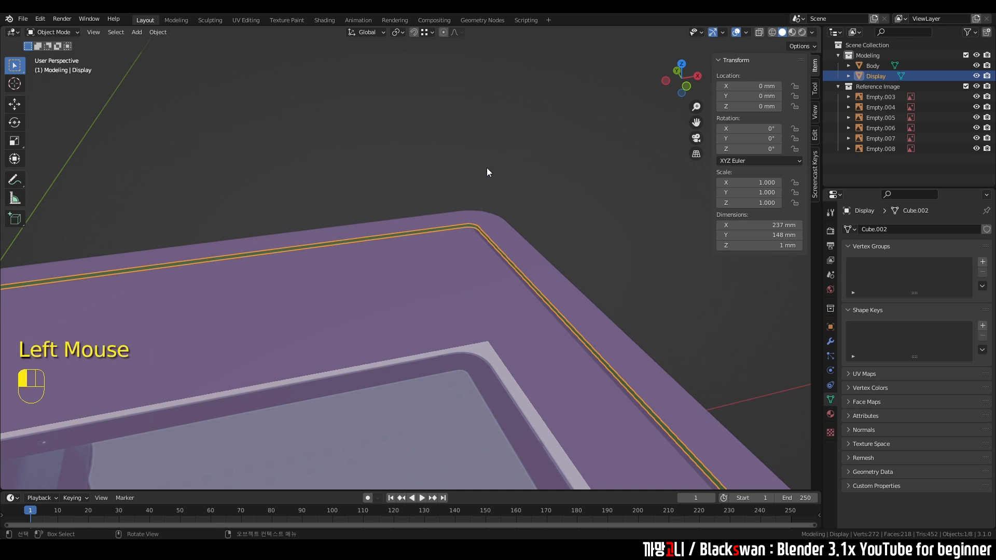
click(474, 227)
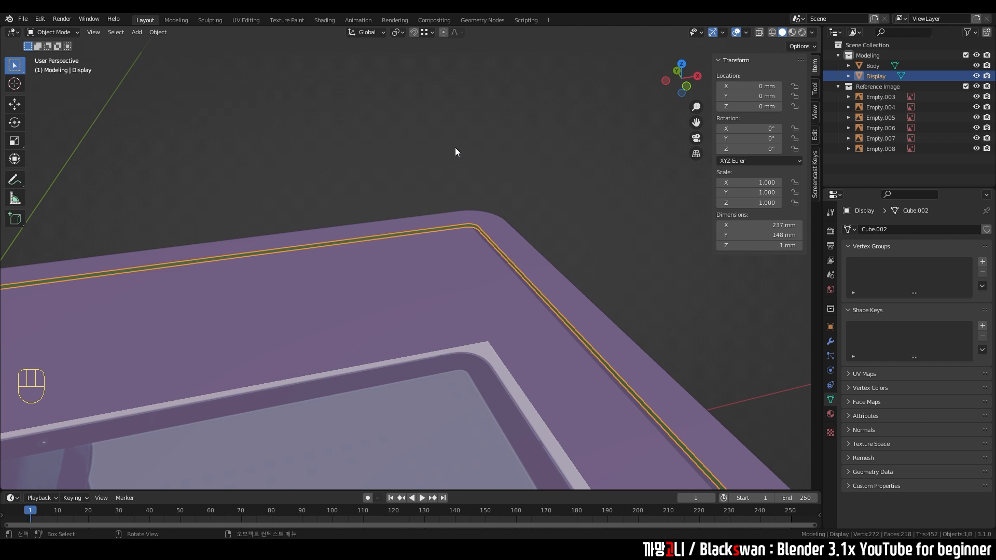
key(slash)
middle_drag(456, 150, 478, 235)
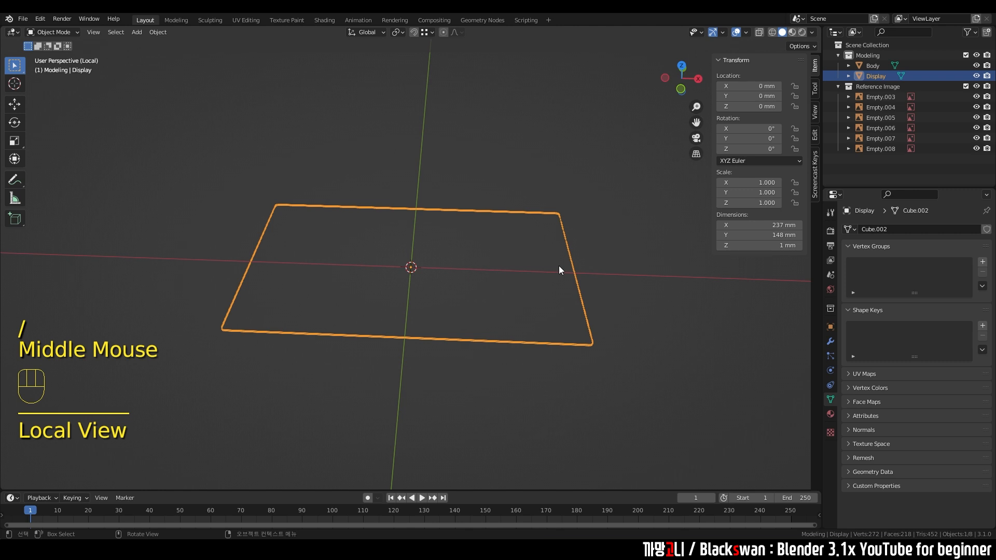
scroll(559, 266, up, 1)
scroll(630, 236, up, 2)
shift+middle_drag(634, 232, 604, 196)
click(604, 196)
click(562, 212)
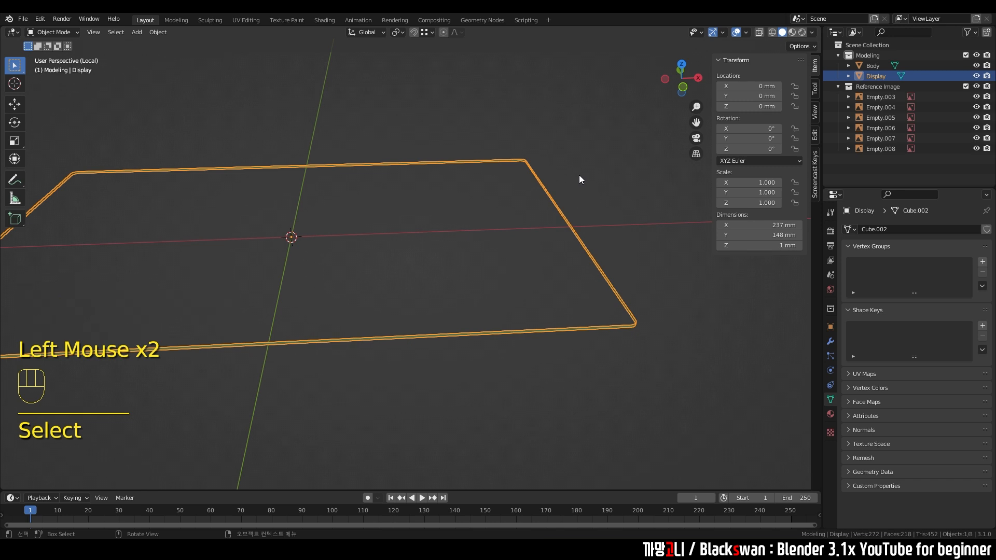
Step: Select all of the Display strip's geometry in Edit Mode and fill its open top and bottom with faces
key(Tab)
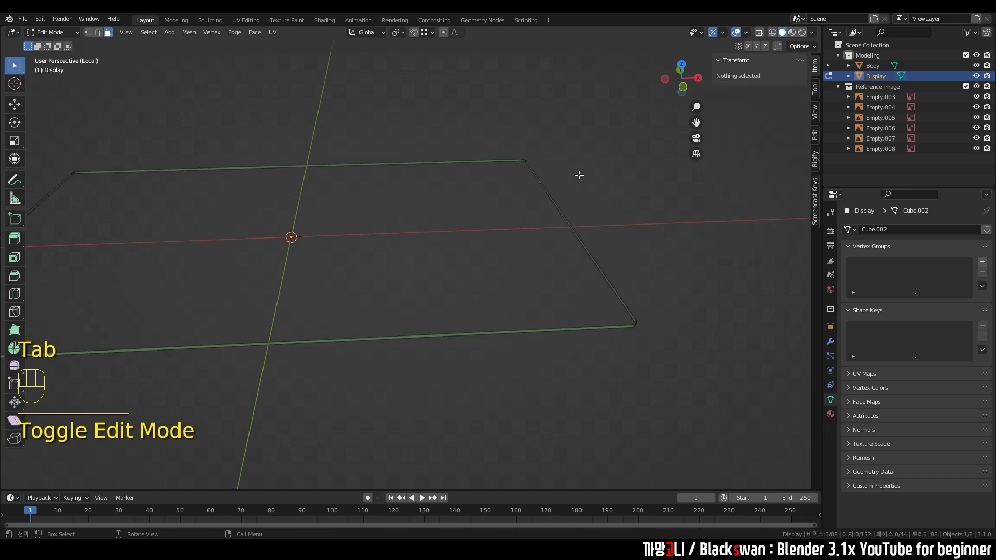
key(a)
shift+middle_drag(579, 175, 571, 258)
scroll(511, 232, up, 3)
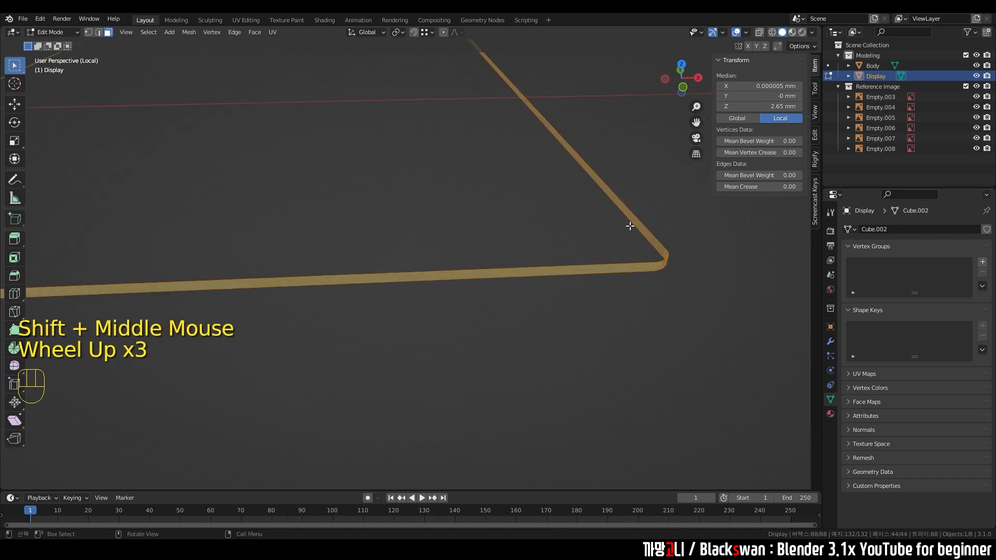
scroll(629, 222, down, 3)
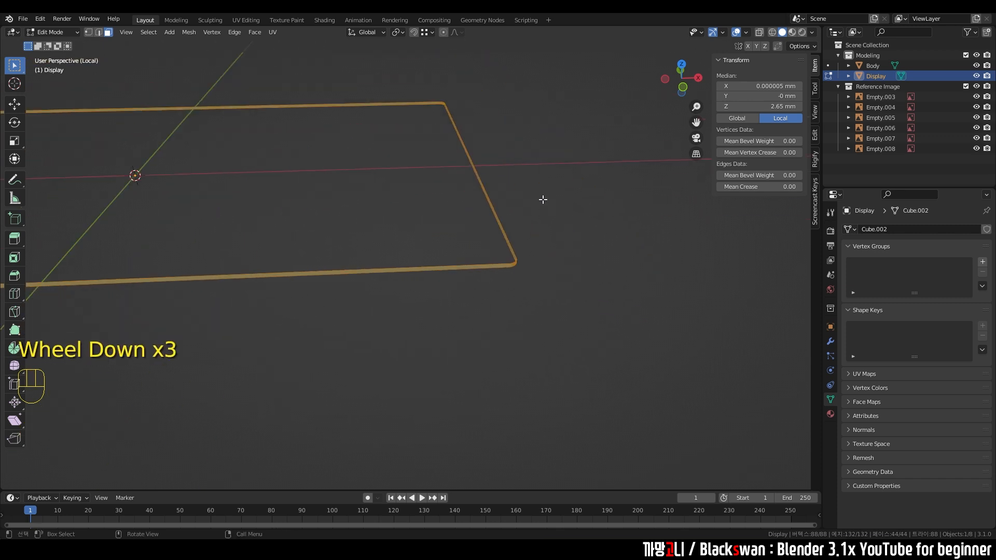
key(f)
scroll(558, 207, up, 1)
middle_drag(558, 207, 512, 245)
click(565, 189)
Step: Leave Local View to bring back the tablet body and return to Object Mode
key(KP_Divide)
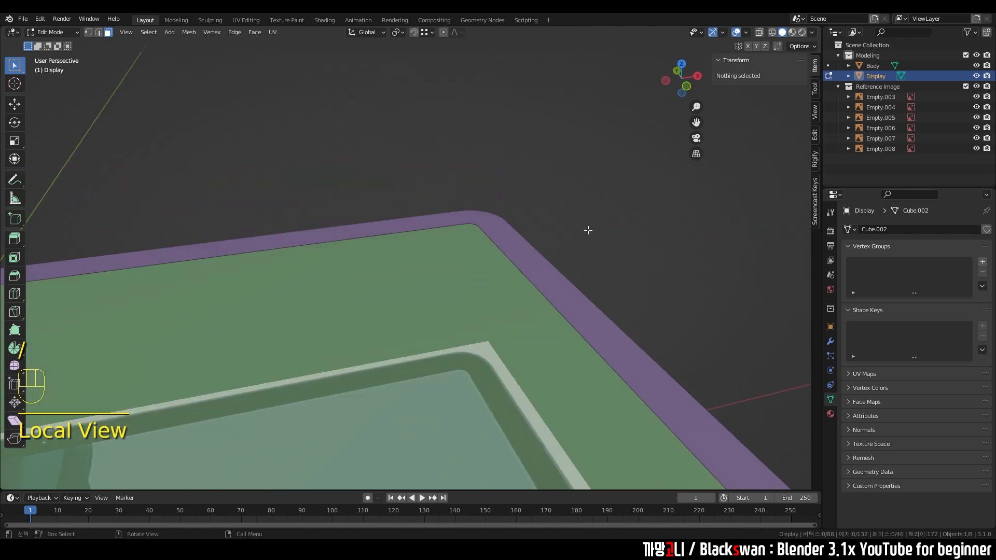
scroll(589, 225, down, 1)
click(587, 212)
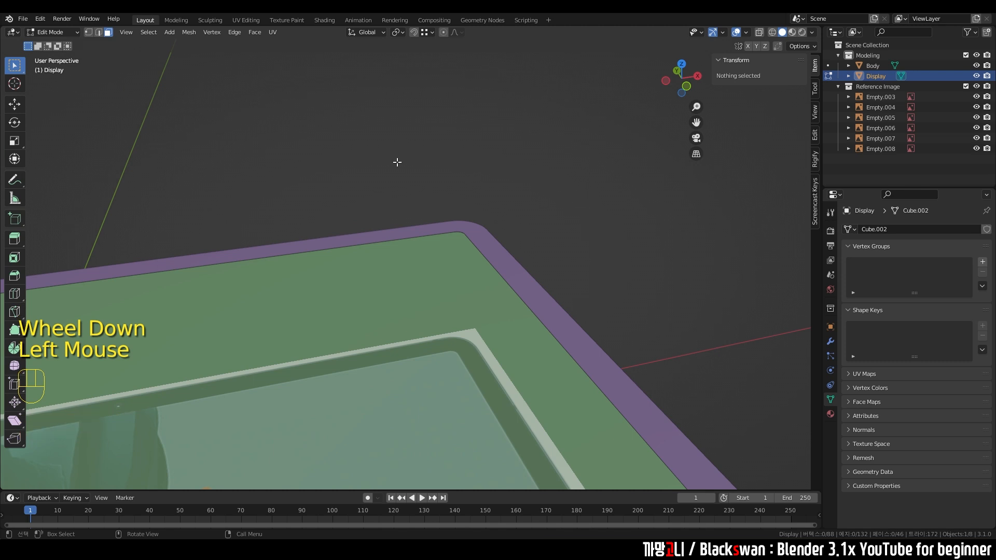
click(58, 32)
click(58, 43)
click(509, 172)
Step: Lift the Display panel about 30 mm off the body to check that it is a separate piece, and undo the move
scroll(564, 231, down, 1)
middle_drag(564, 231, 547, 241)
scroll(596, 269, down, 2)
shift+middle_drag(597, 269, 511, 231)
click(549, 236)
click(488, 255)
scroll(510, 232, up, 1)
key(g)
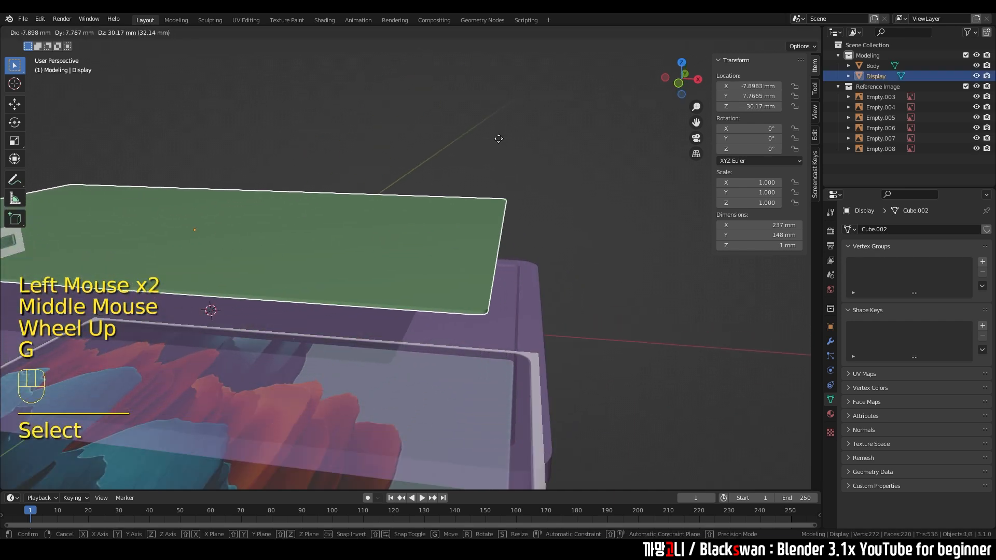
click(506, 148)
middle_drag(509, 150, 543, 173)
mouse_move(514, 247)
middle_down()
mouse_move(501, 239)
mouse_move(539, 238)
mouse_move(504, 245)
mouse_move(512, 256)
middle_up()
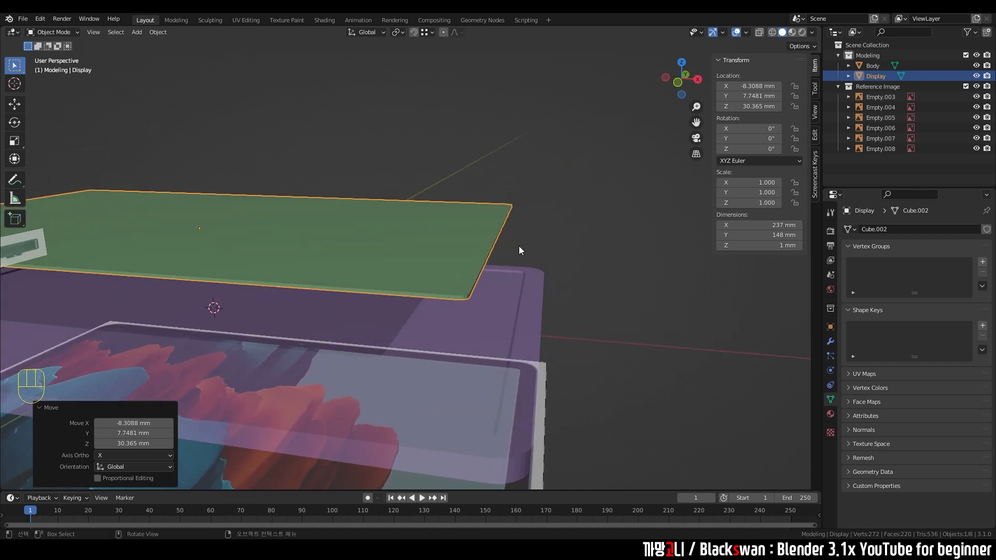
key(ctrl+z)
Step: Clear the selection and select the Display panel in the tablet's recess again
click(548, 229)
middle_drag(548, 229, 533, 272)
scroll(533, 271, down, 1)
click(522, 248)
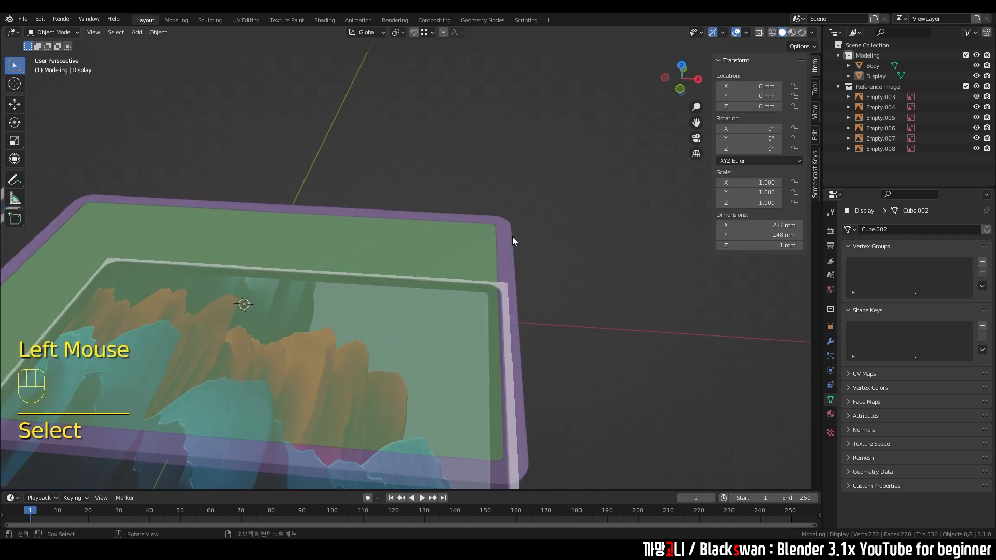
click(507, 239)
click(484, 243)
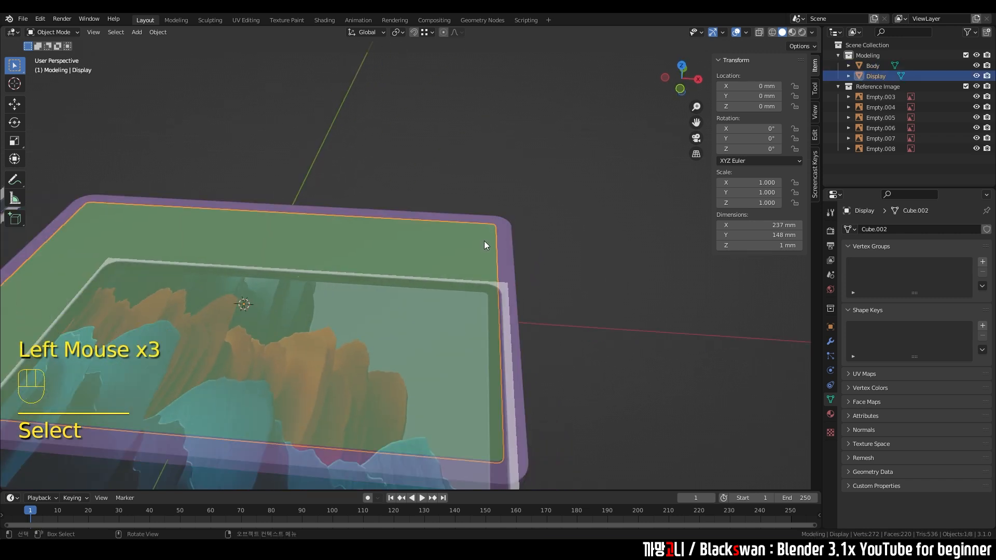